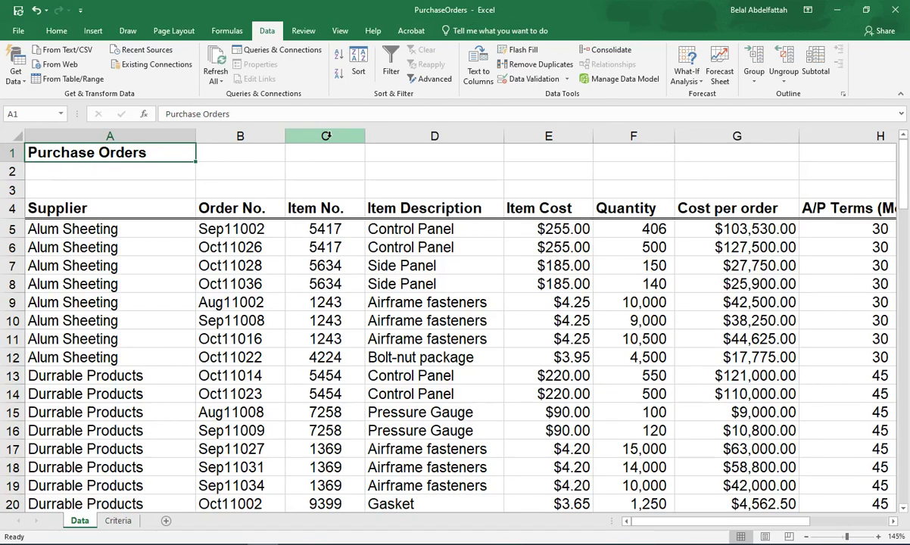
Examine the purchase order records and their supplier entries on the Data sheet.
click(56, 30)
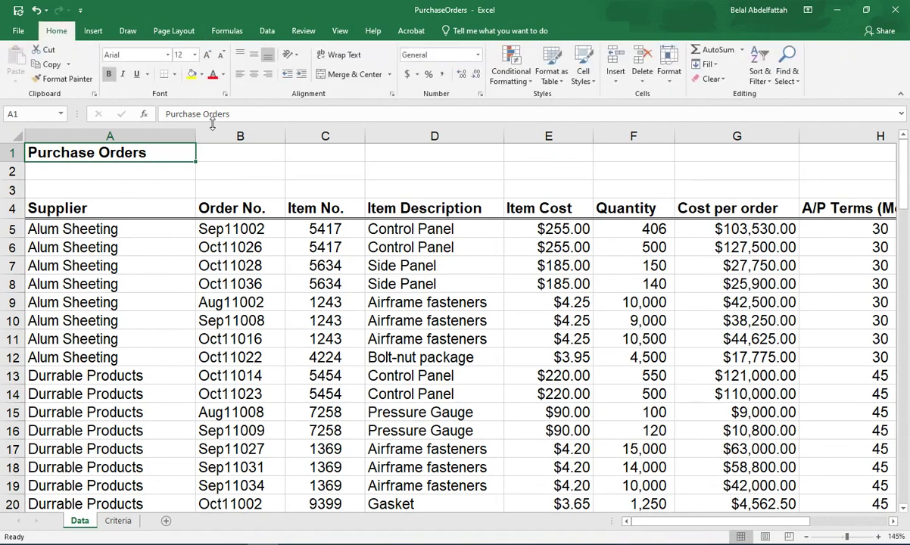
click(163, 287)
click(94, 162)
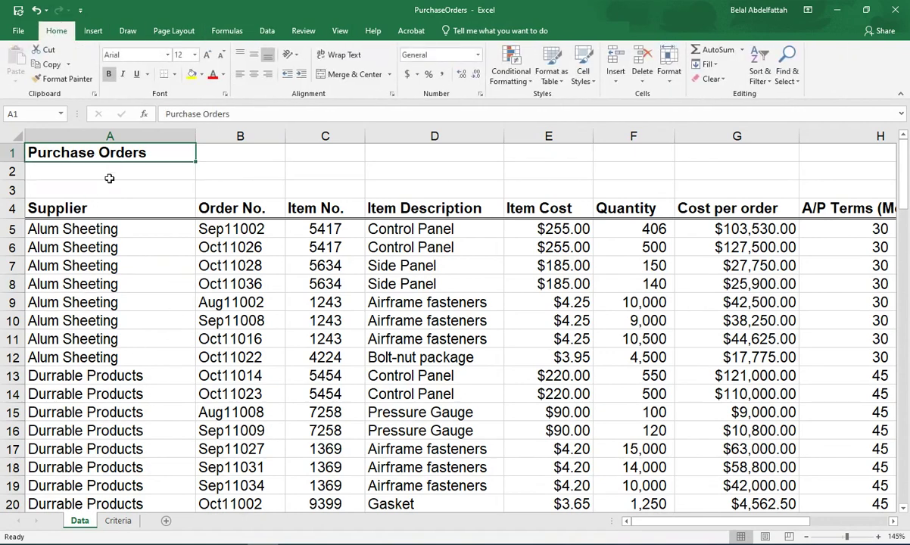
click(108, 265)
click(51, 229)
drag(238, 220, 529, 227)
click(109, 260)
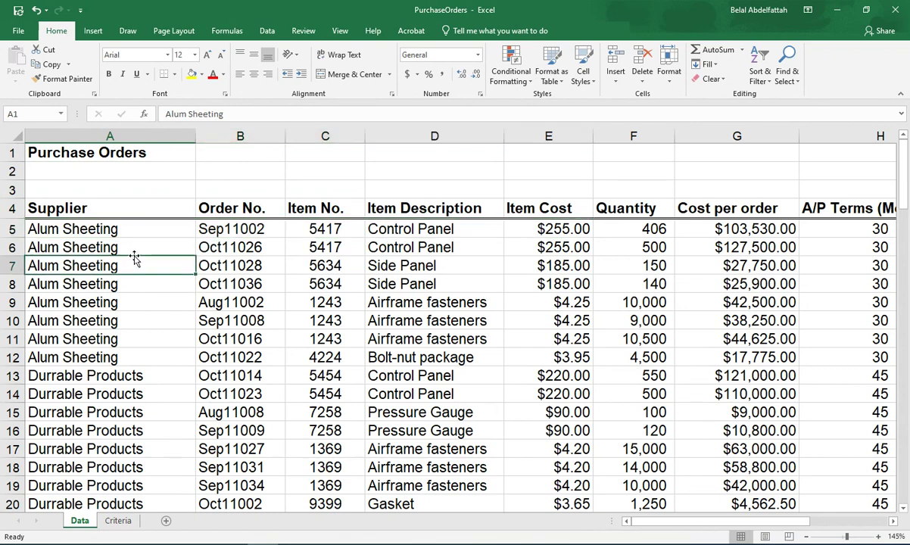
drag(93, 224, 97, 246)
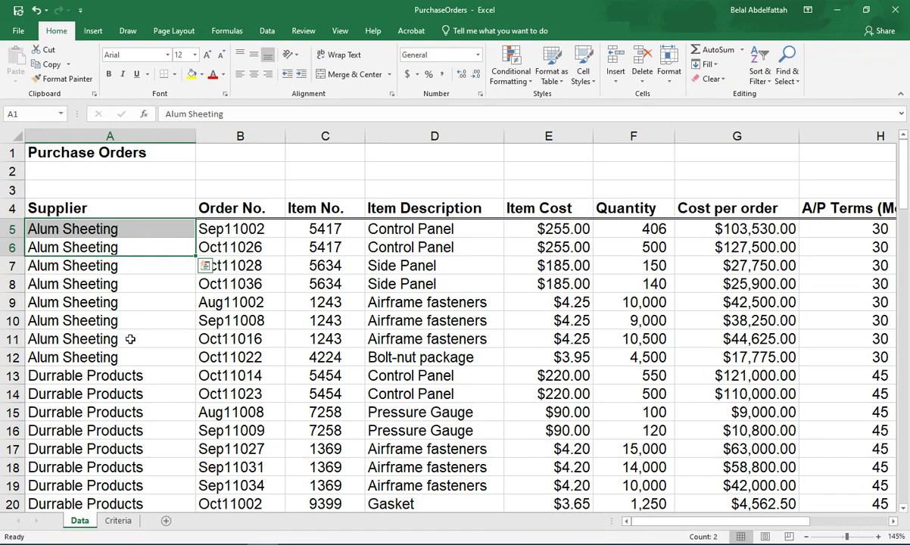
click(123, 318)
Review the header row and the supplier entries on the Criteria sheet.
click(118, 520)
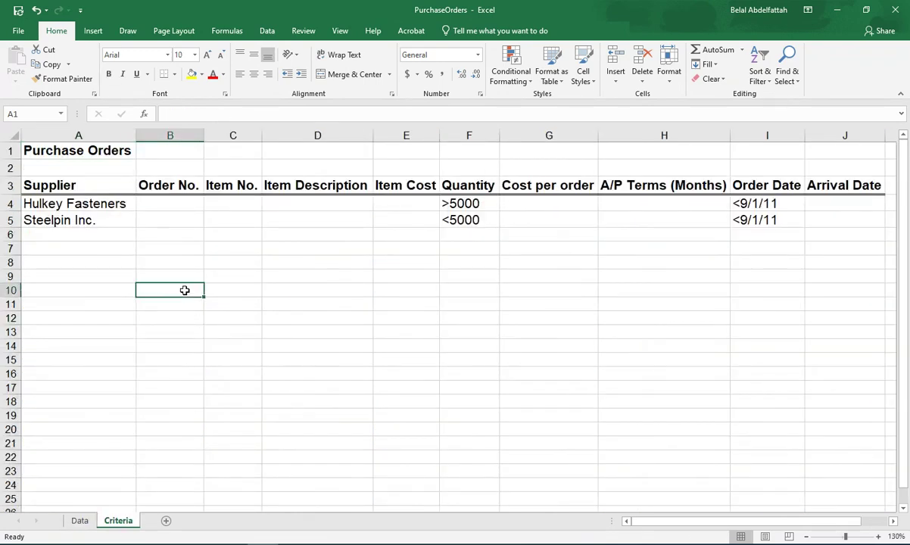
click(66, 179)
key(ctrl+Right)
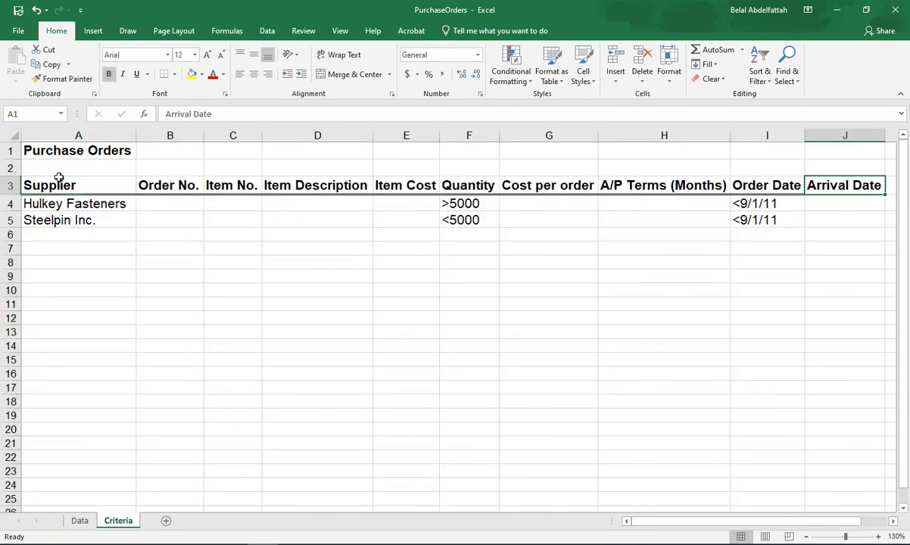
key(ctrl+Left)
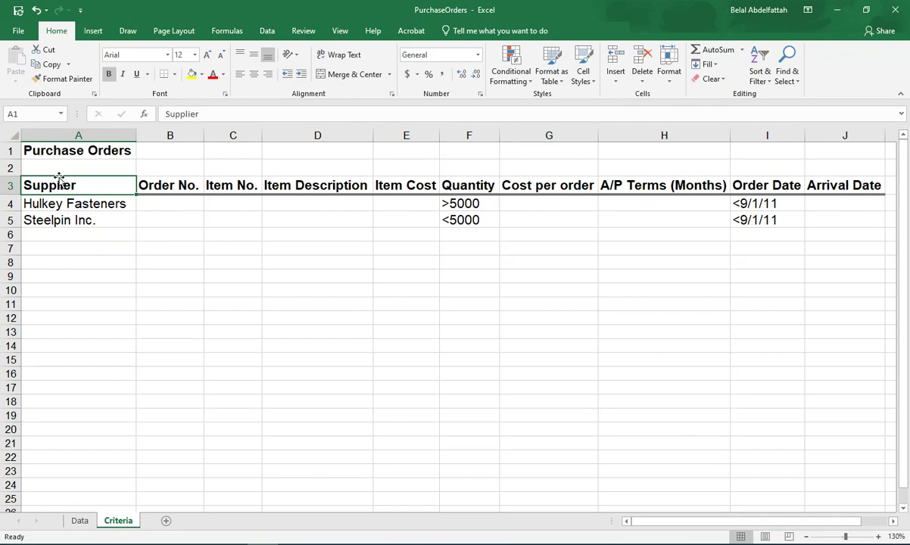
key(Down)
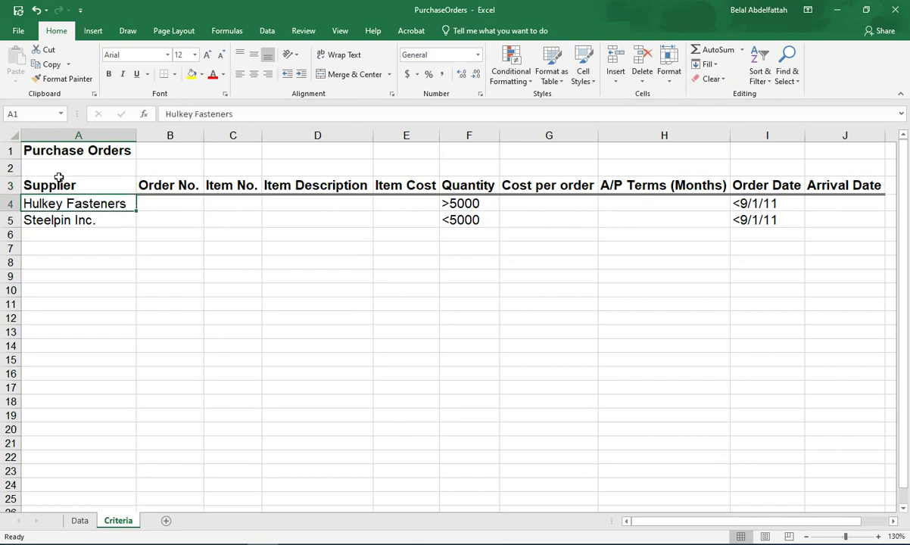
key(Up)
key(Down)
Check the Quantity and Order Date conditions set for Hulkey Fasteners and Steelpin Inc. on the Criteria sheet.
click(474, 185)
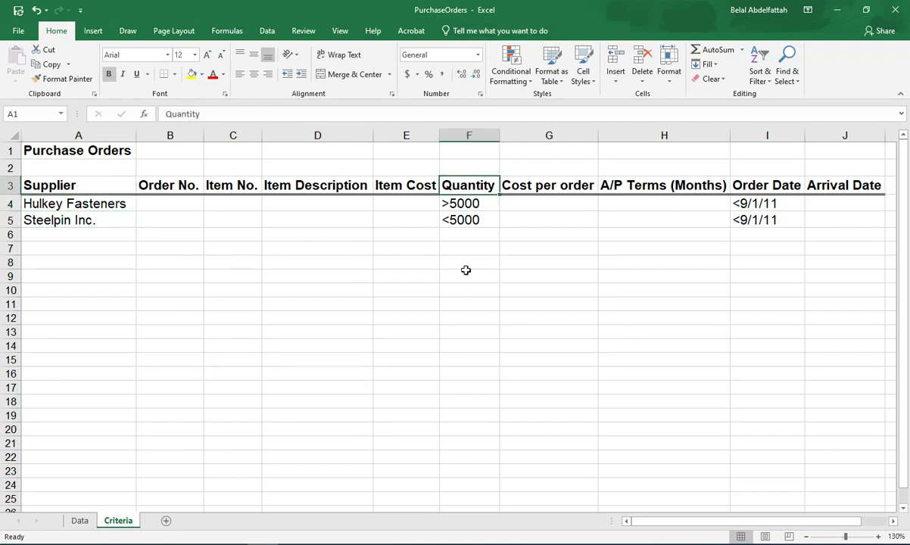
key(Down)
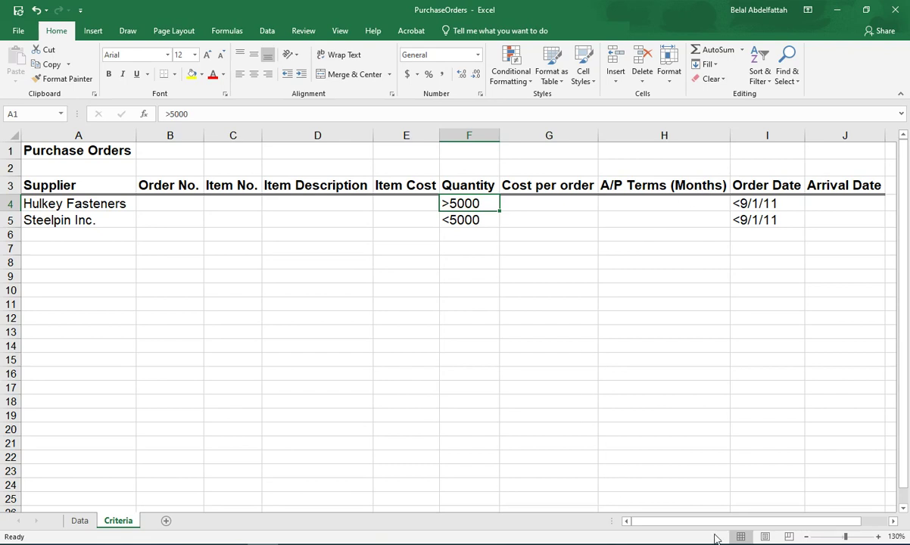
click(42, 209)
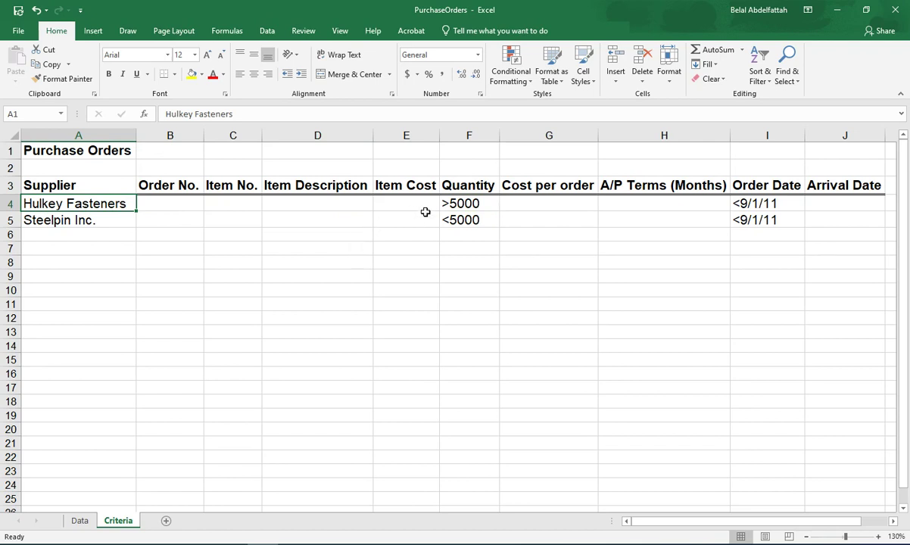
click(465, 206)
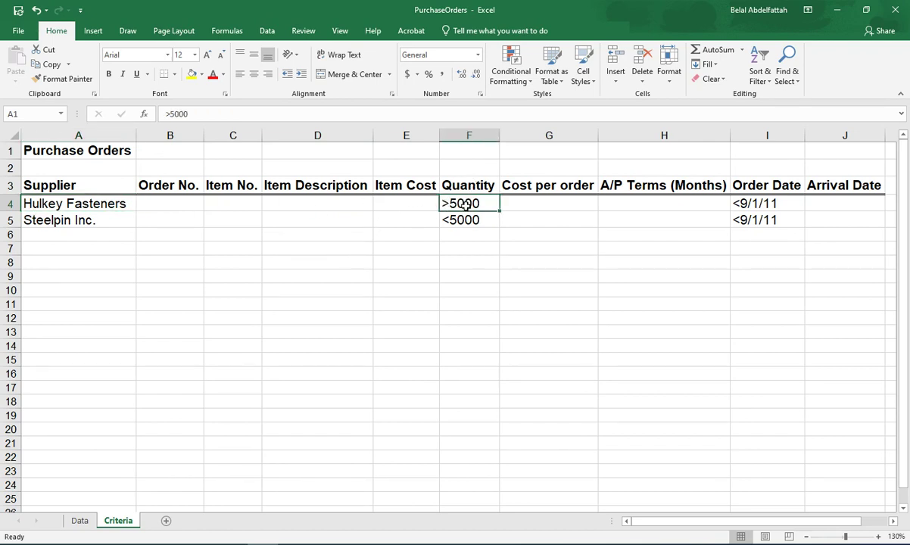
click(762, 205)
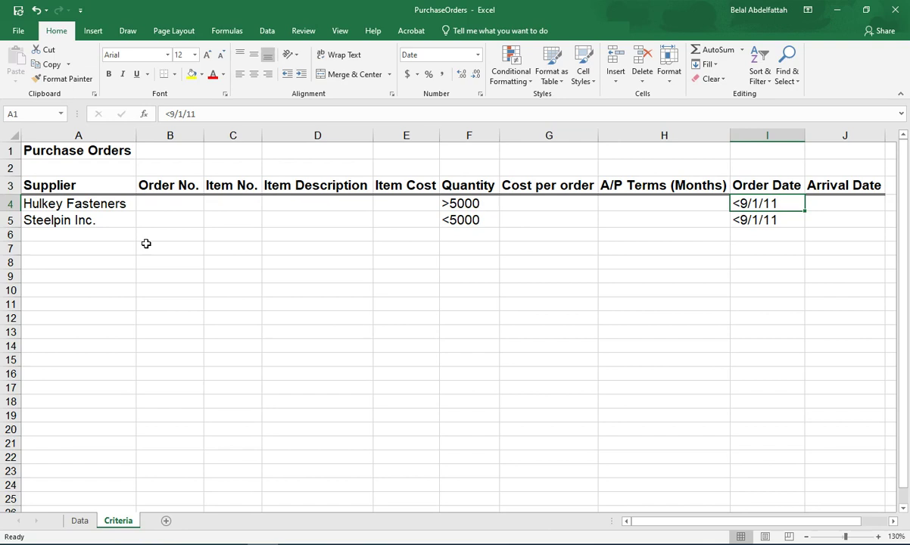
click(54, 219)
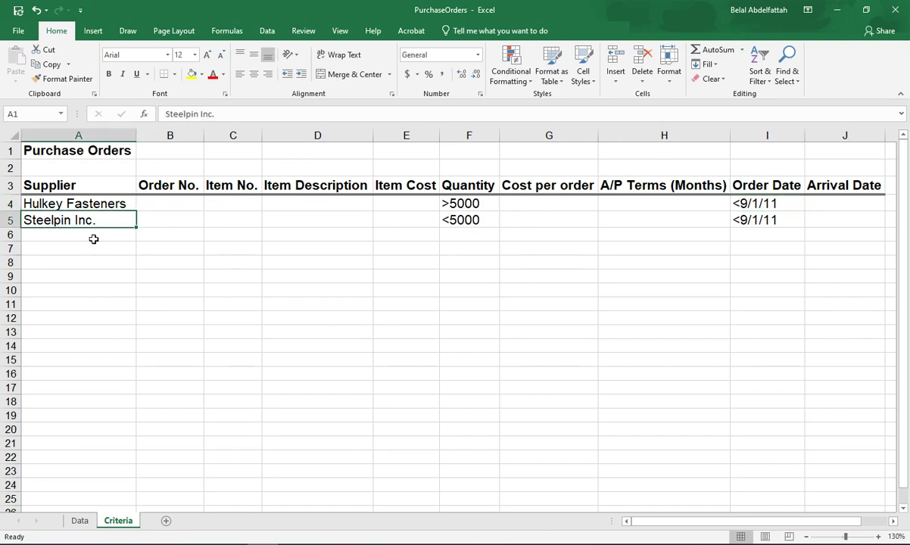
click(461, 222)
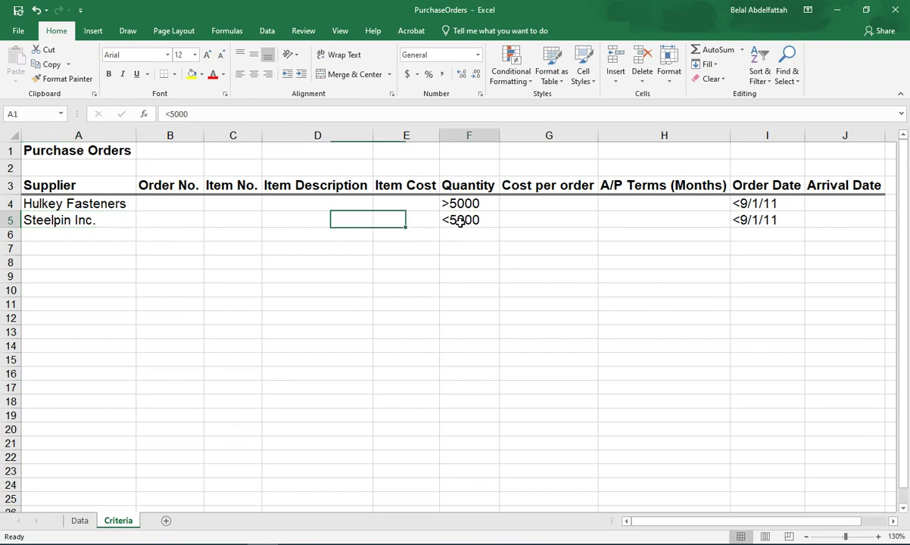
click(752, 222)
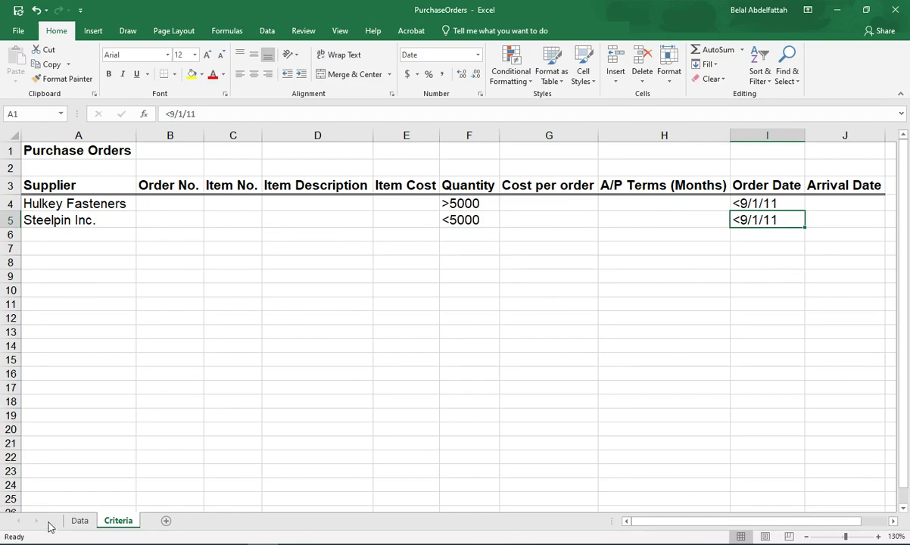
Open the Advanced Filter for the purchase order list on the Data sheet, starting from the Supplier header cell.
click(75, 523)
scroll(279, 318, down, 12)
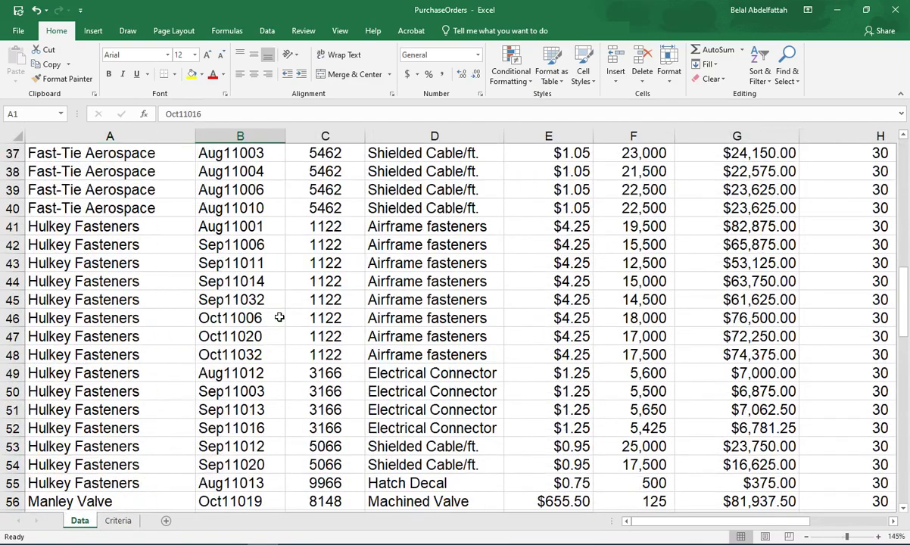
scroll(279, 318, down, 12)
click(104, 247)
click(104, 208)
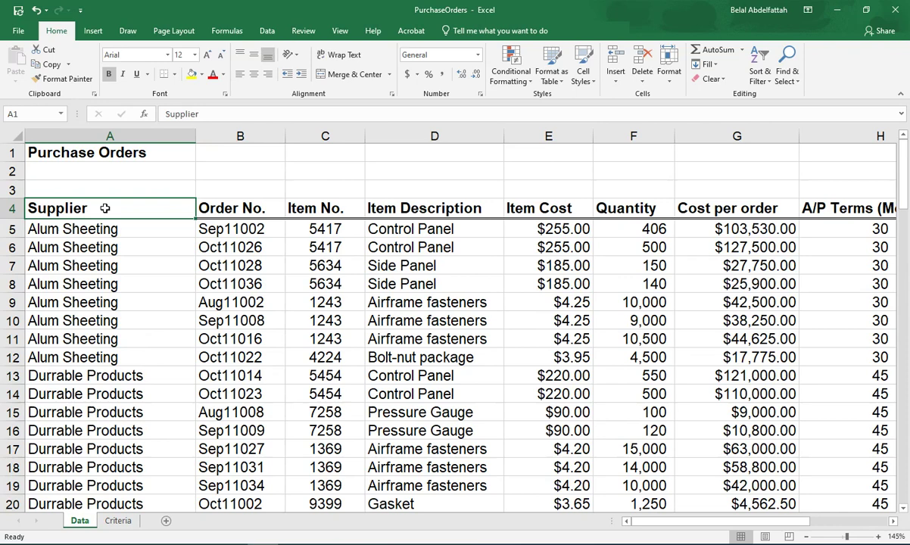
click(265, 33)
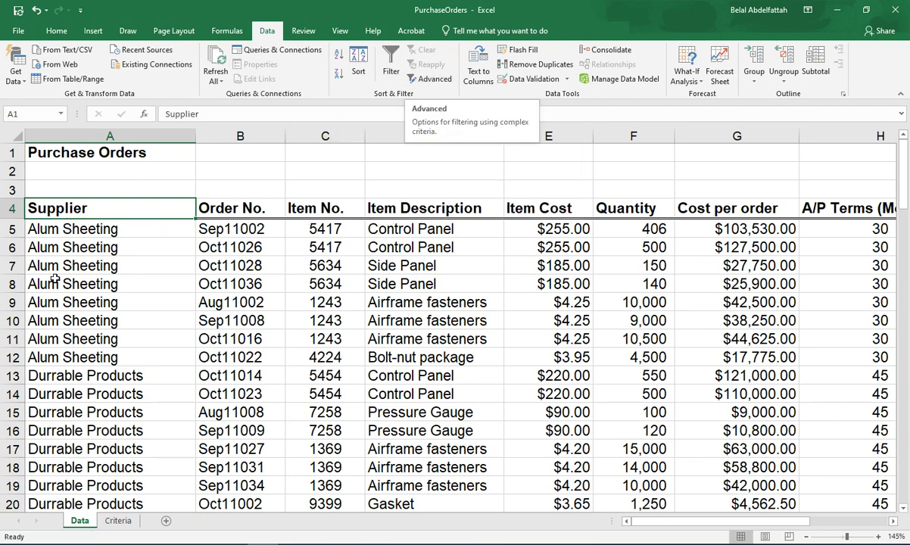
click(433, 81)
scroll(454, 227, down, 1)
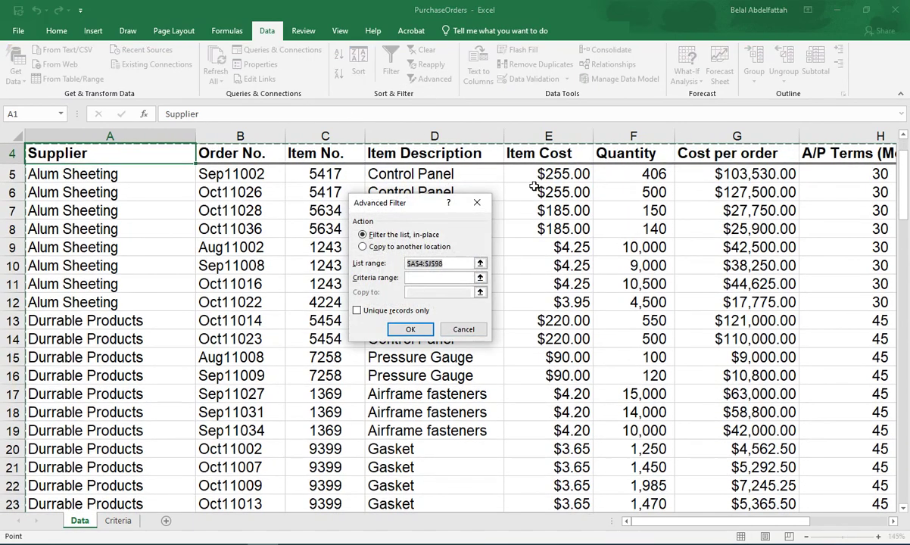
drag(379, 203, 269, 127)
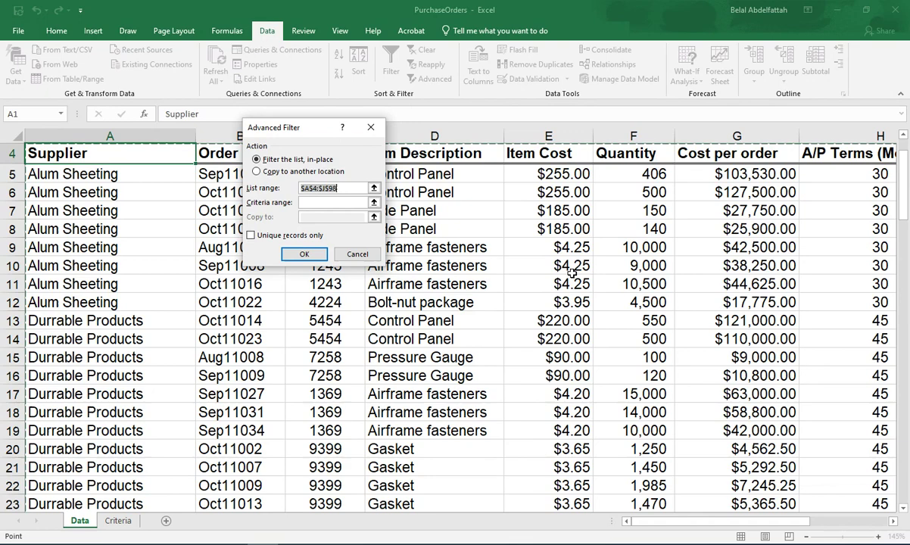
Try to filter the list in place using A3:J5 on the Criteria sheet as the criteria range.
click(301, 202)
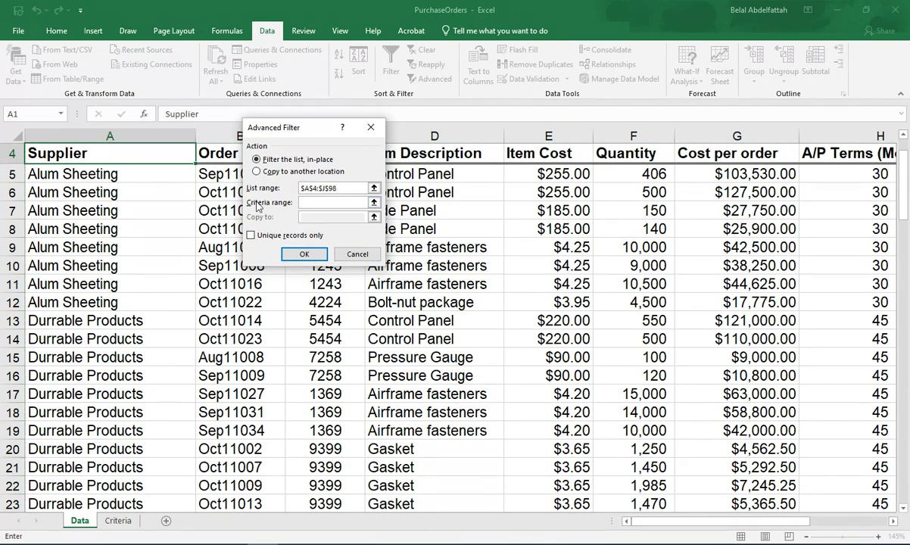
click(117, 521)
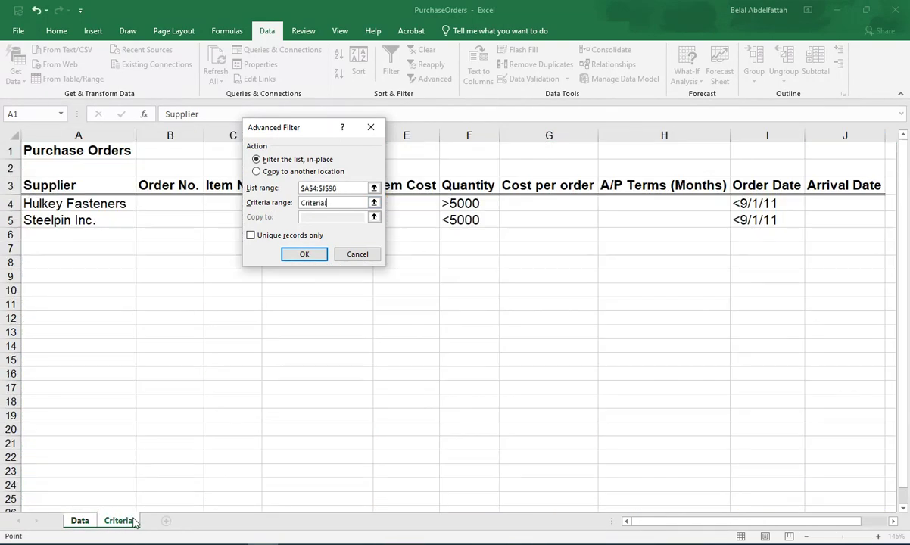
drag(312, 135, 356, 363)
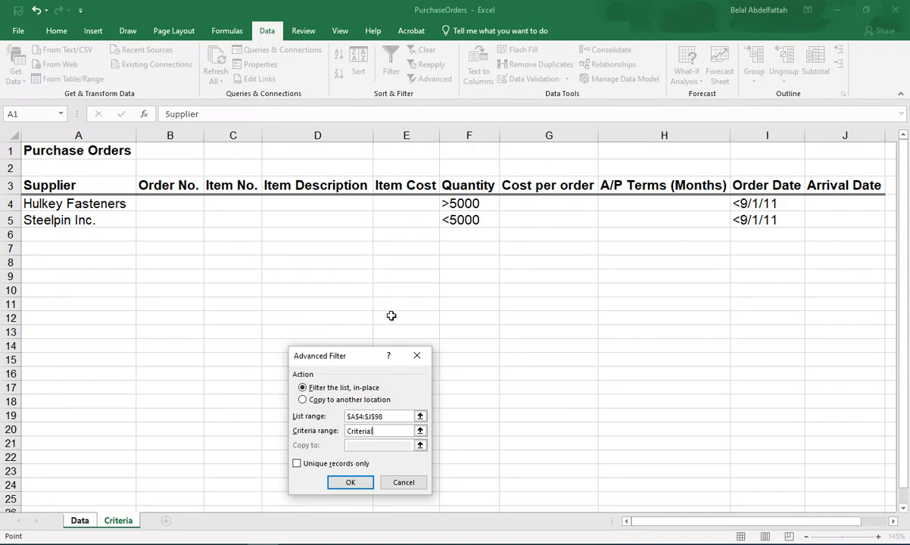
click(79, 521)
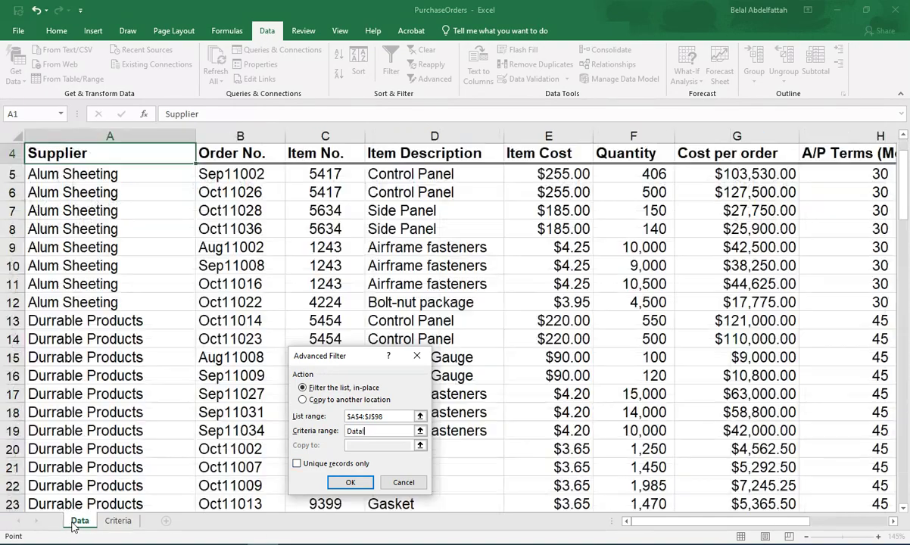
scroll(197, 168, up, 1)
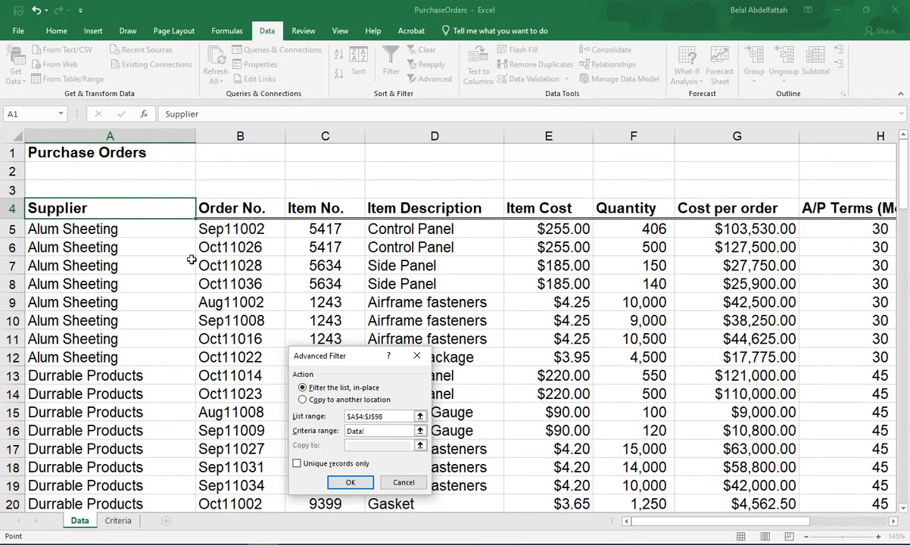
click(117, 521)
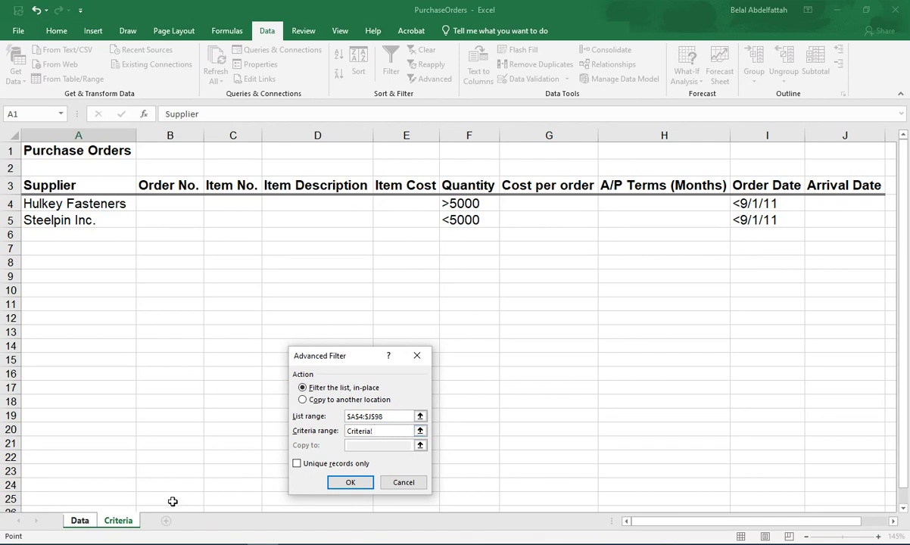
click(119, 521)
click(45, 186)
key(shift+Down)
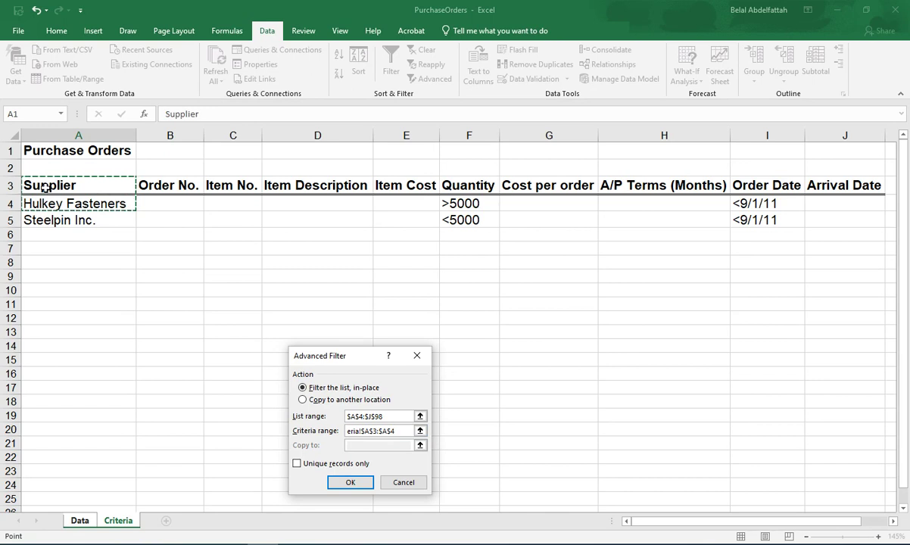
key(ctrl+shift+Right)
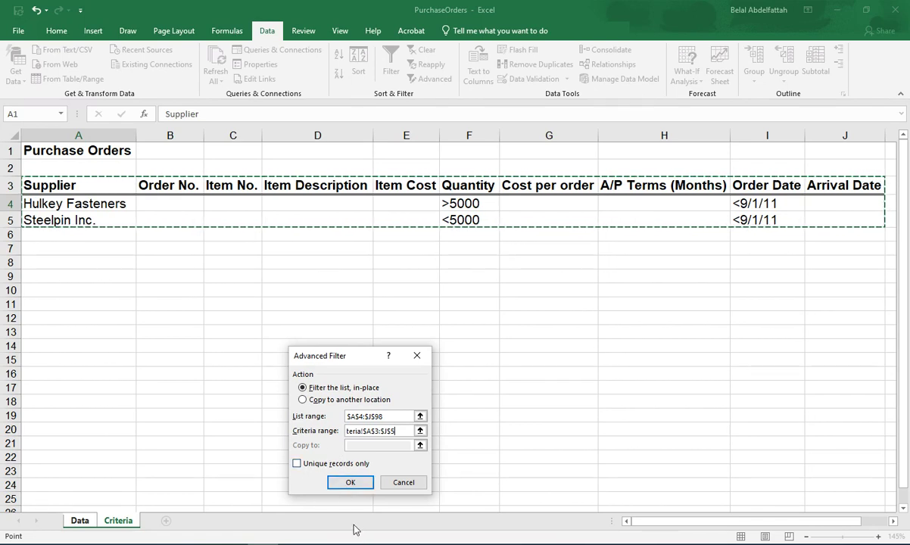
click(350, 483)
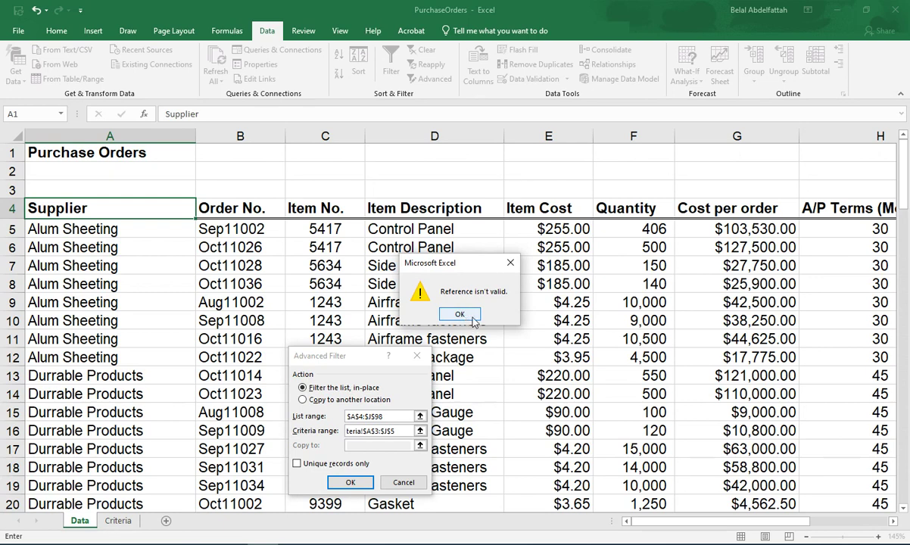
click(460, 314)
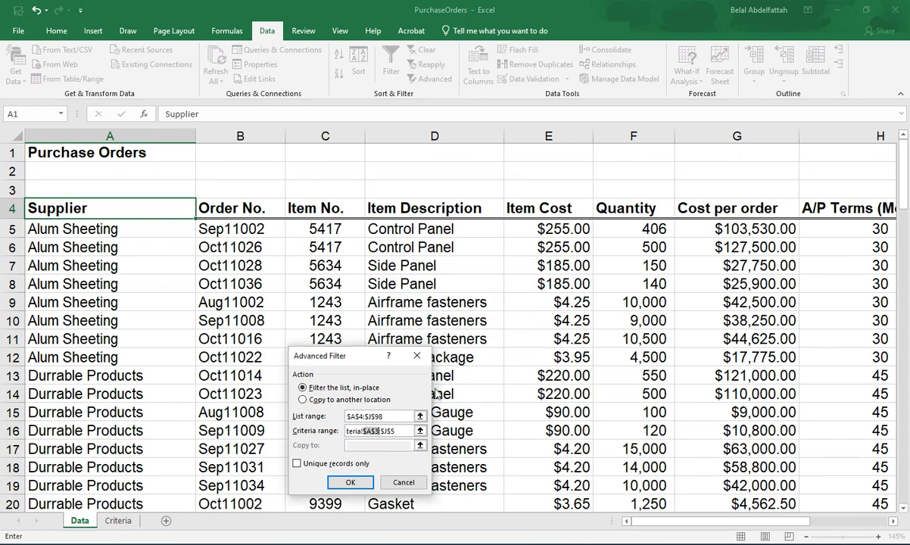
key(Escape)
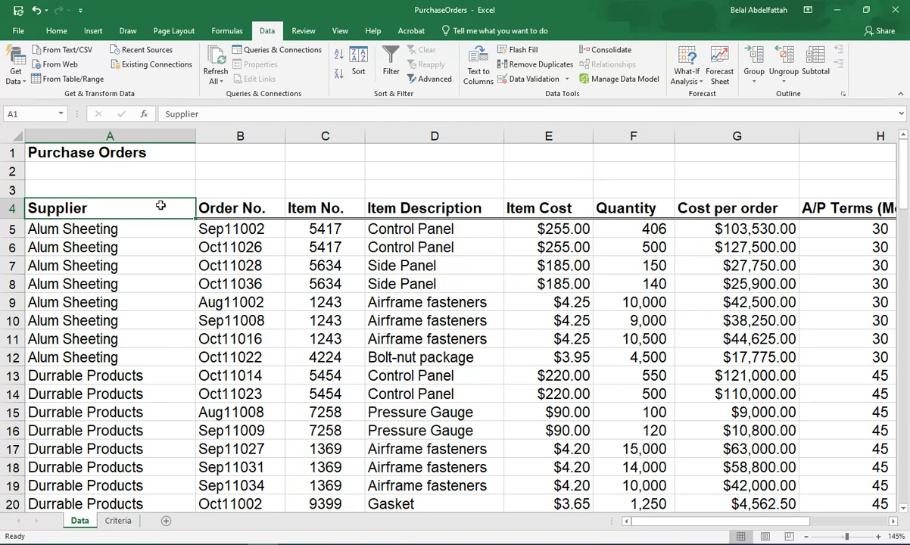
Open the Advanced Filter for the purchase order list, starting from cell A6 inside the supplier data.
click(109, 190)
click(119, 206)
click(135, 279)
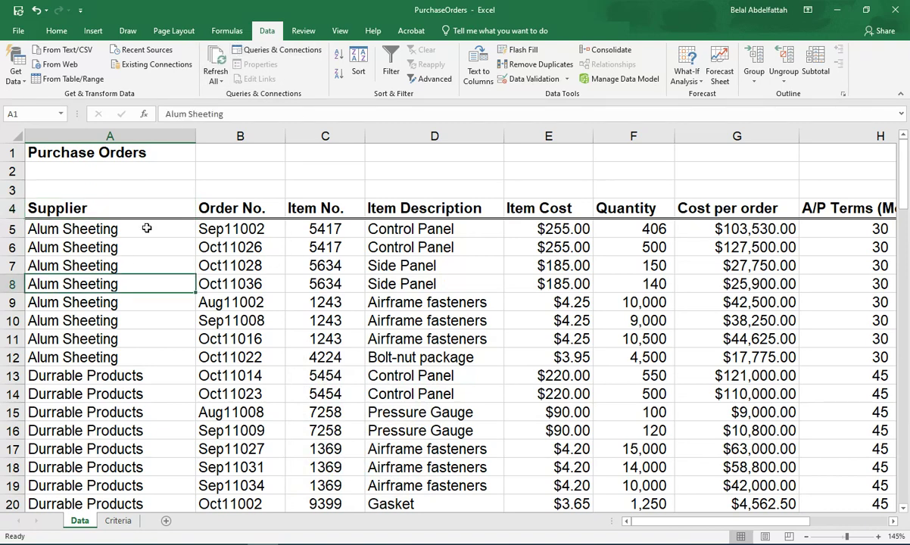
click(81, 240)
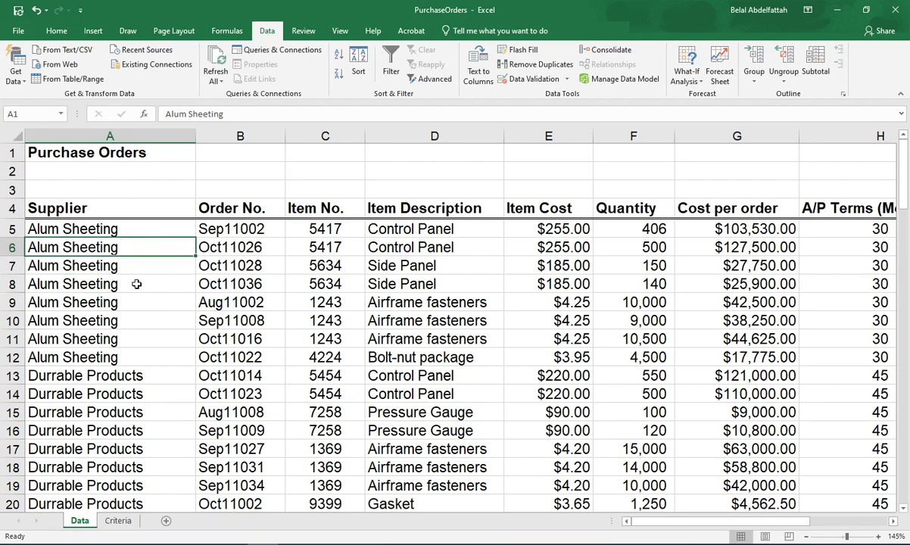
click(409, 79)
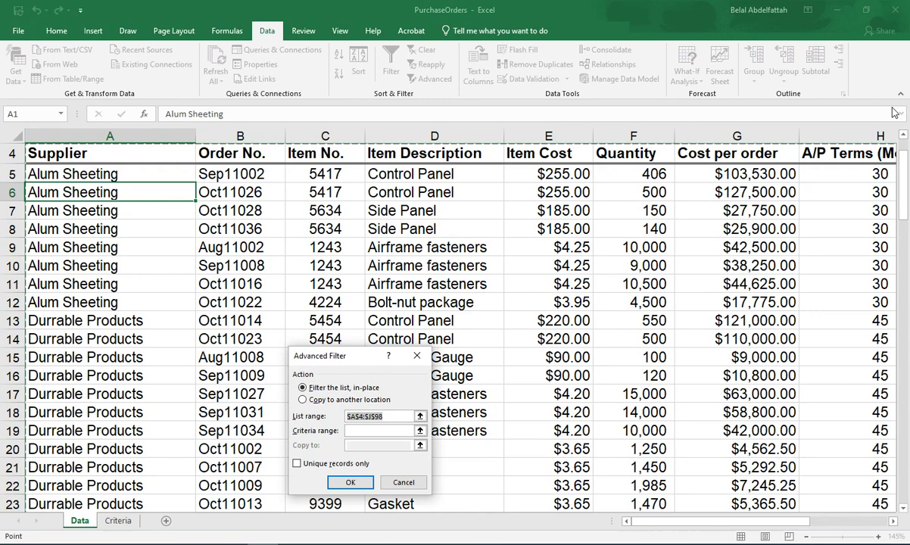
Filter the list A4:J98 in place, using the header row and both supplier rows (A3:J5) on the Criteria sheet as the criteria range.
click(385, 431)
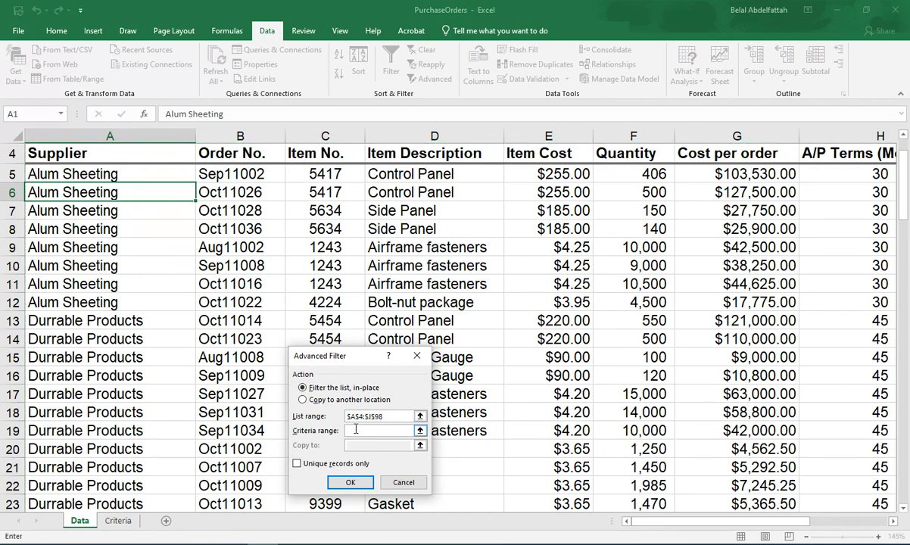
click(119, 520)
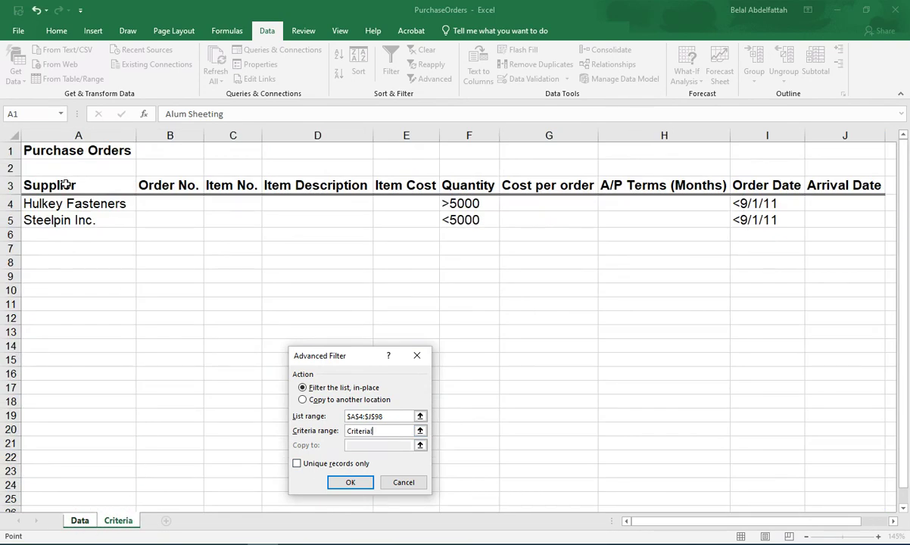
click(73, 180)
key(shift+Down)
key(shift+Down)
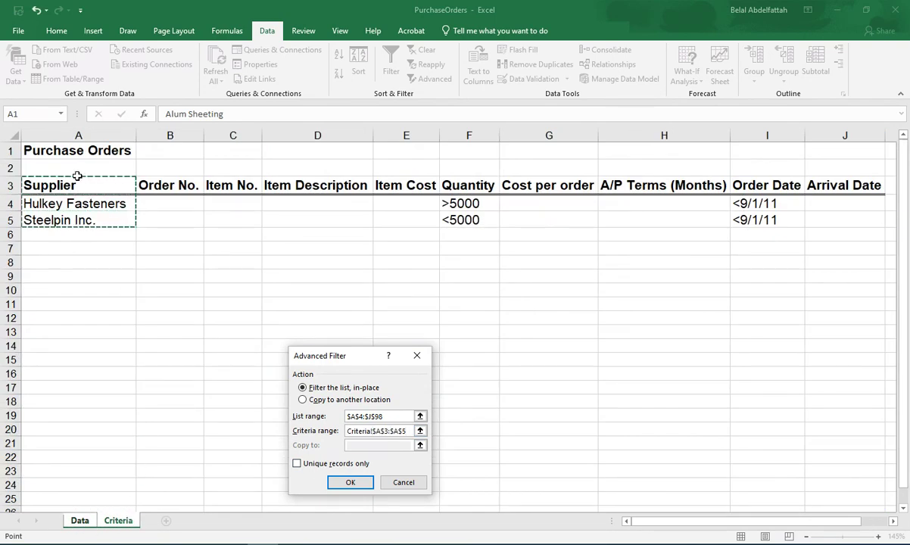
key(ctrl+shift+Right)
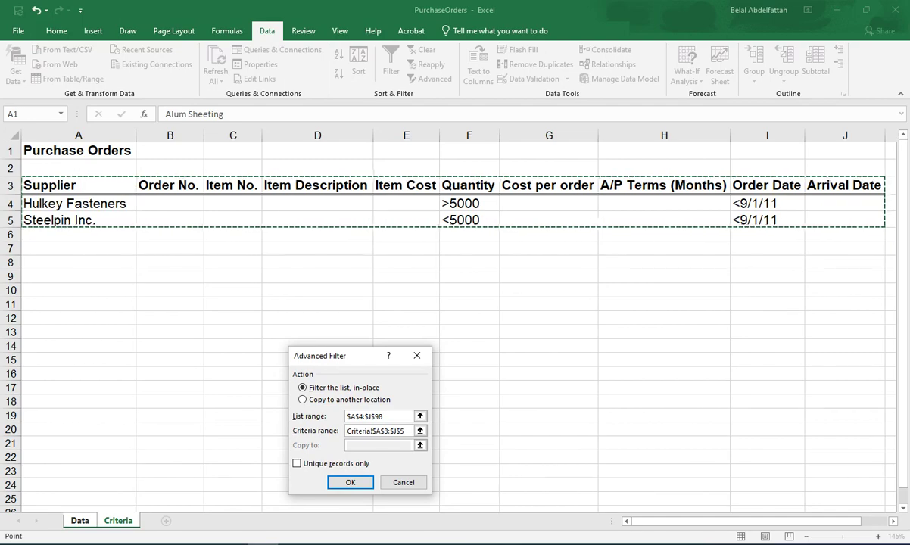
click(350, 482)
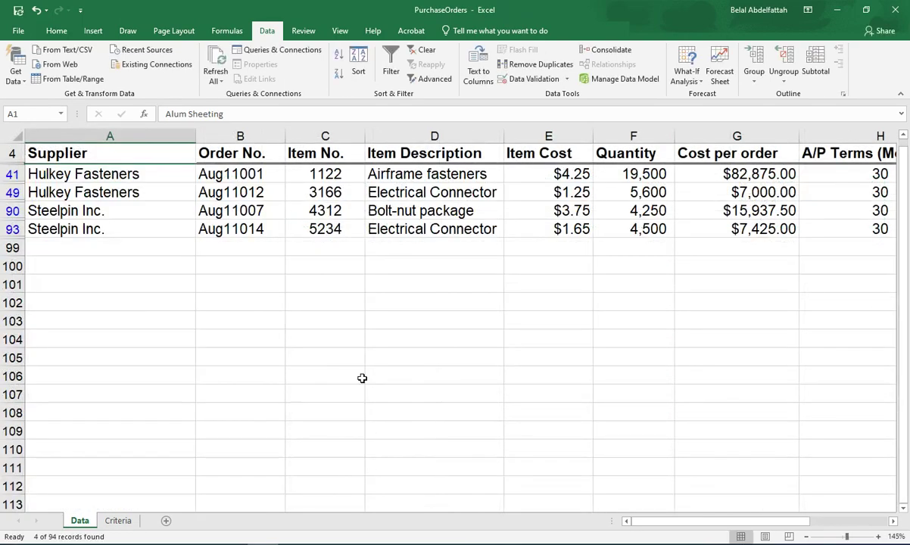
Examine the filtered Hulkey Fasteners and Steelpin Inc. records and compare them with the conditions on the Criteria sheet.
click(227, 282)
scroll(143, 285, up, 1)
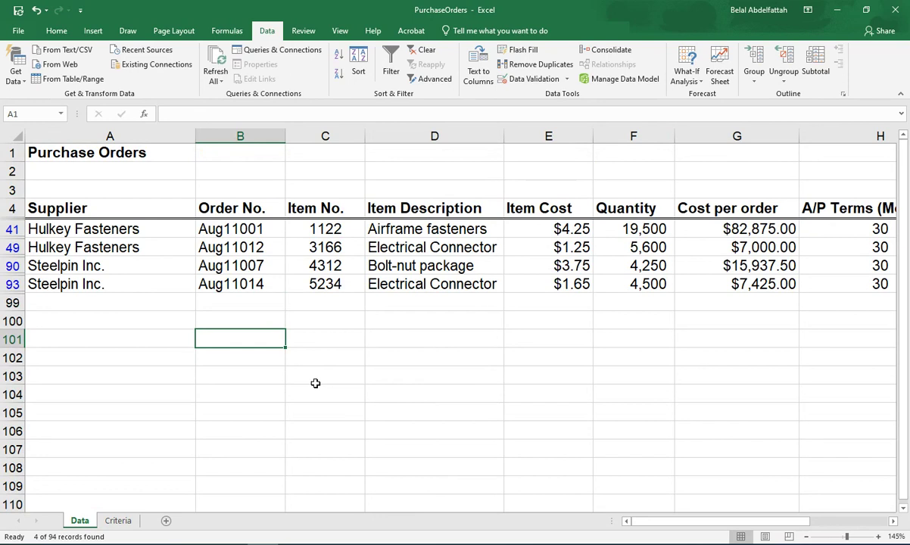
click(73, 266)
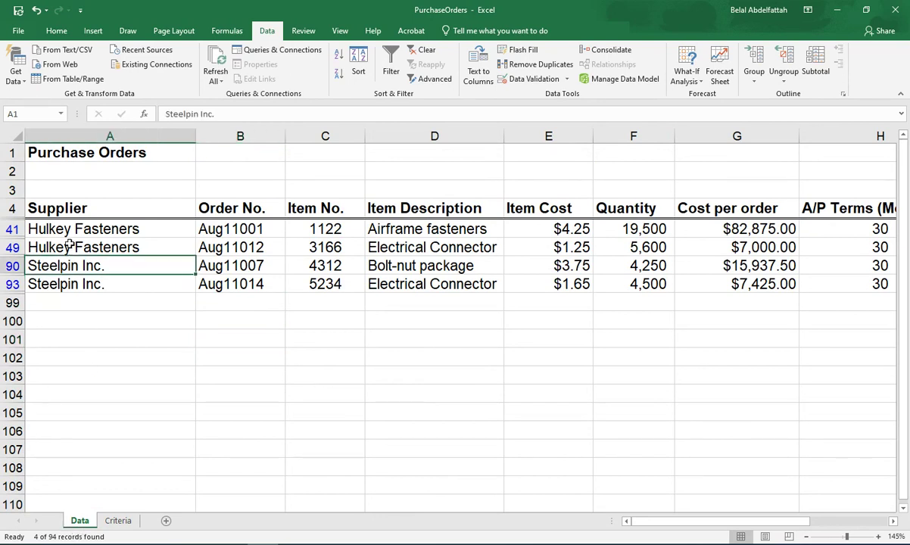
drag(70, 203, 73, 257)
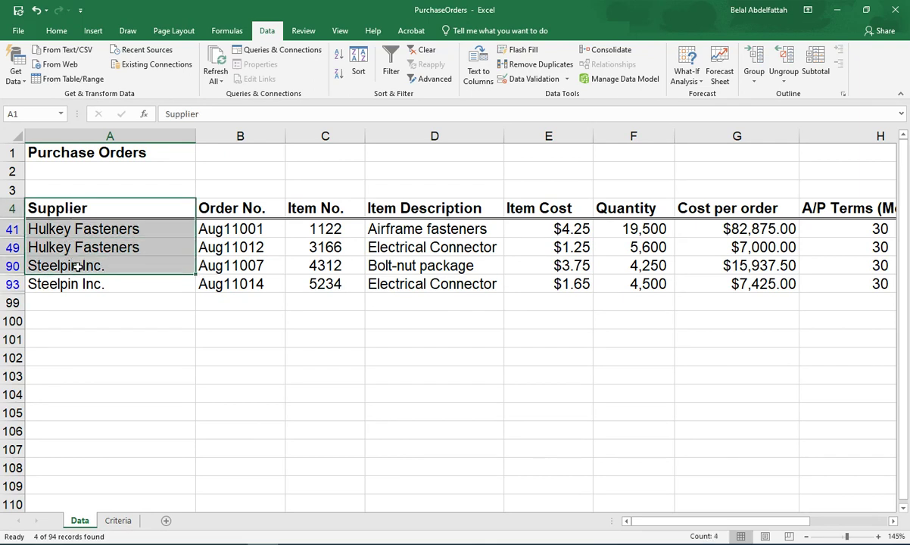
click(426, 266)
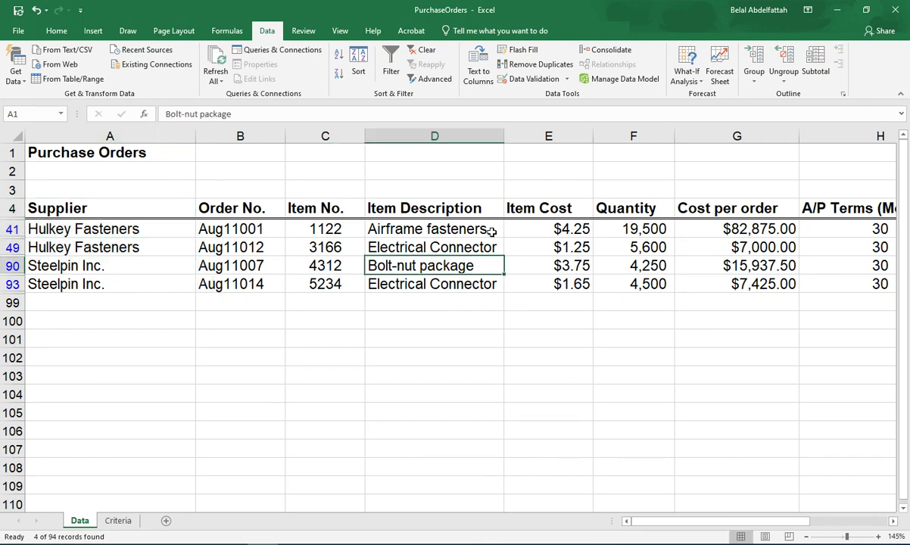
click(136, 227)
click(180, 211)
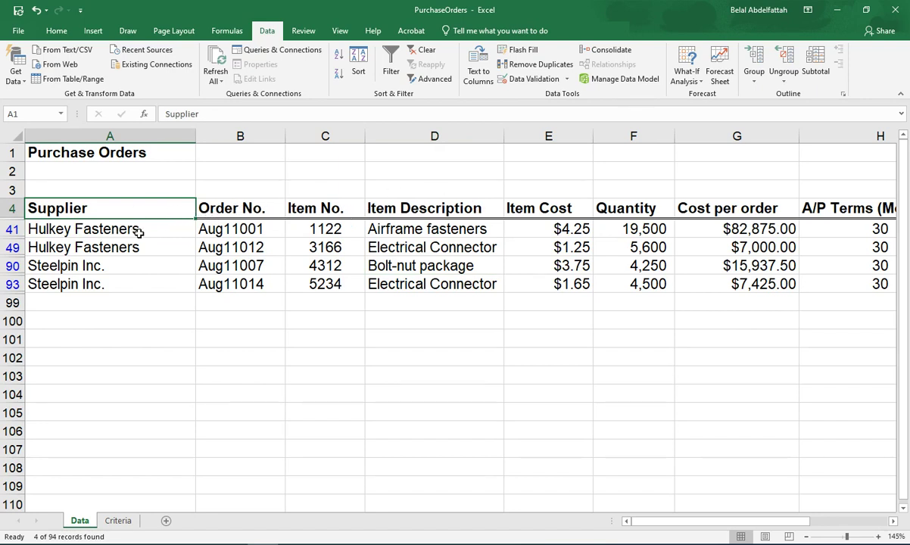
drag(12, 229, 12, 247)
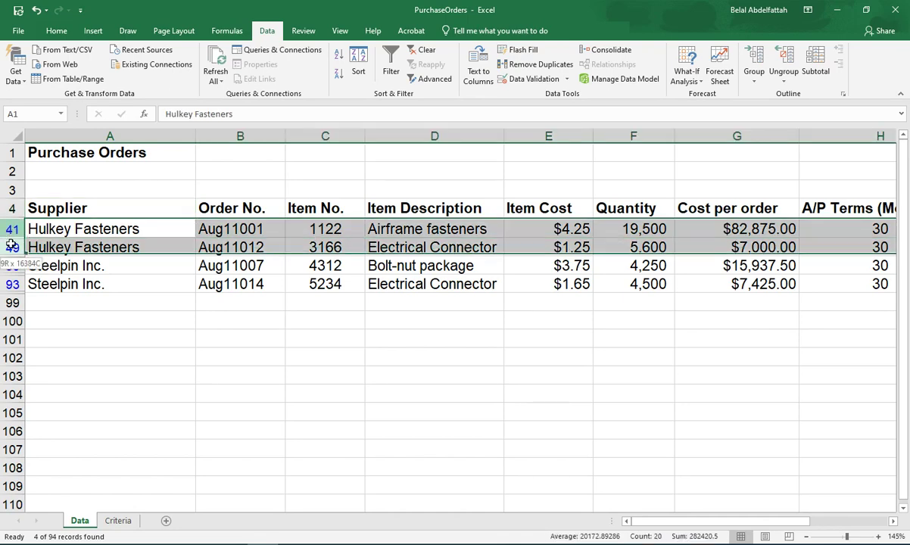
click(76, 283)
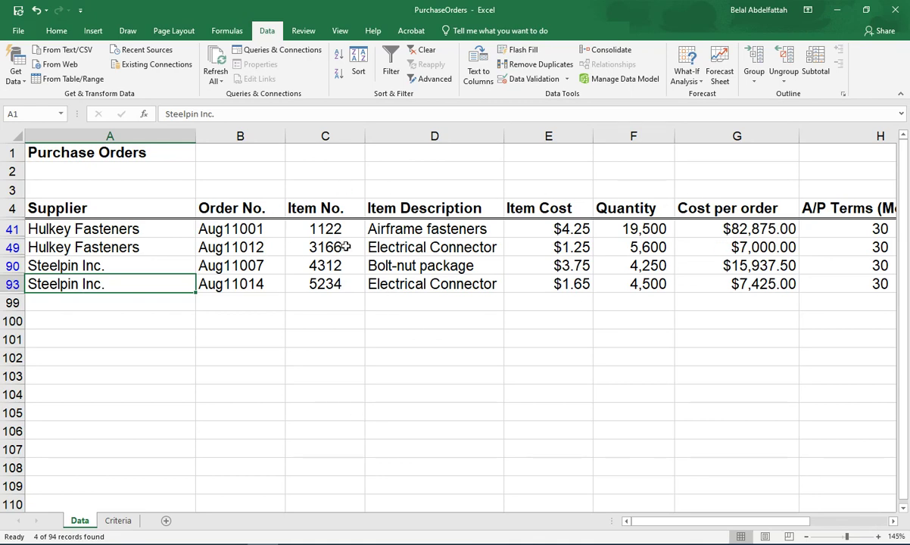
click(119, 520)
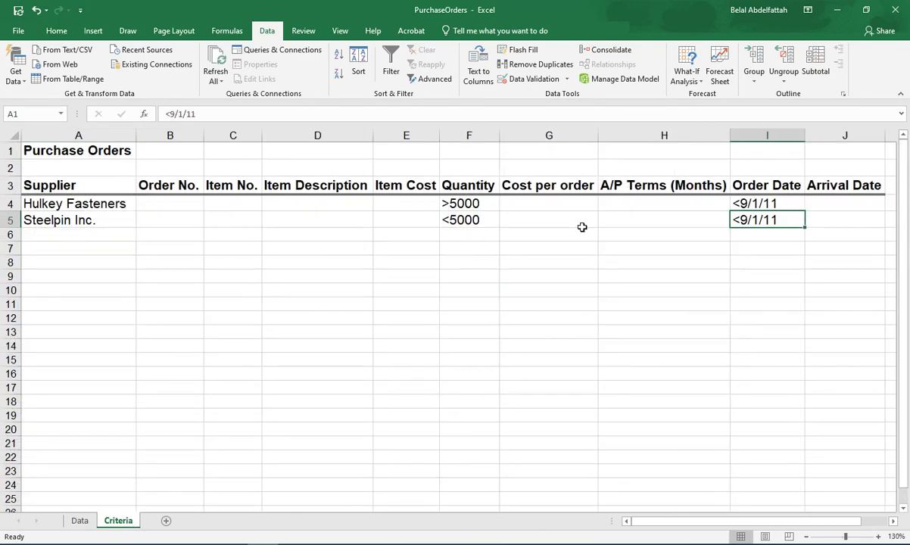
click(82, 518)
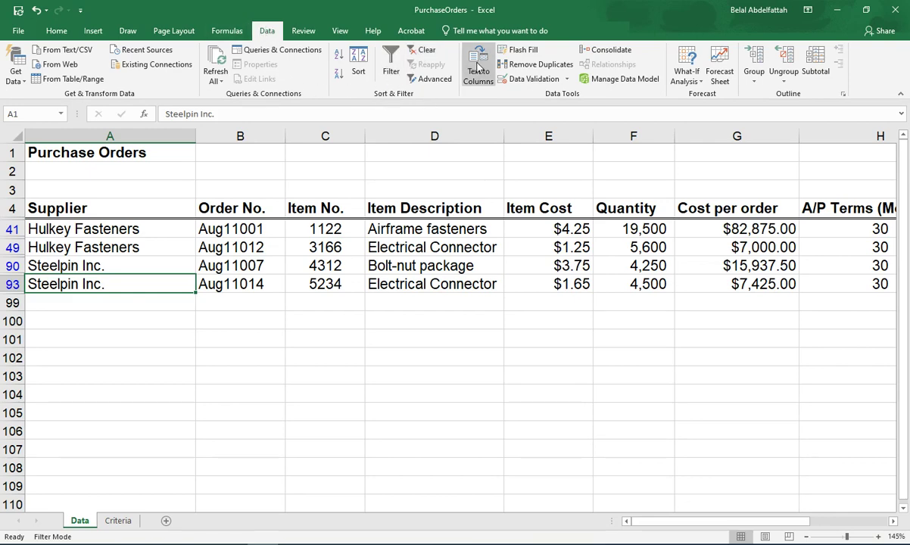
Clear the filter from the purchase order list on the Data sheet and look over the full list.
click(432, 53)
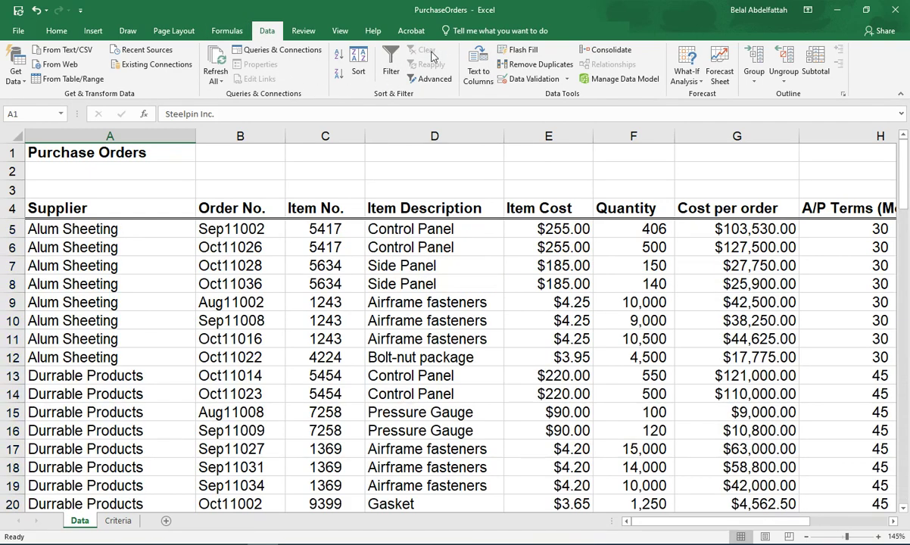
click(235, 259)
scroll(235, 259, down, 3)
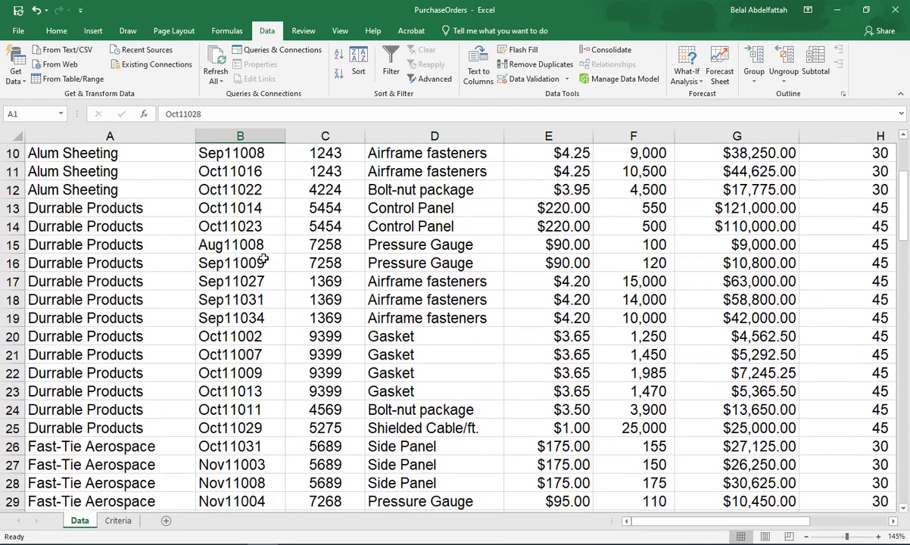
scroll(264, 260, up, 3)
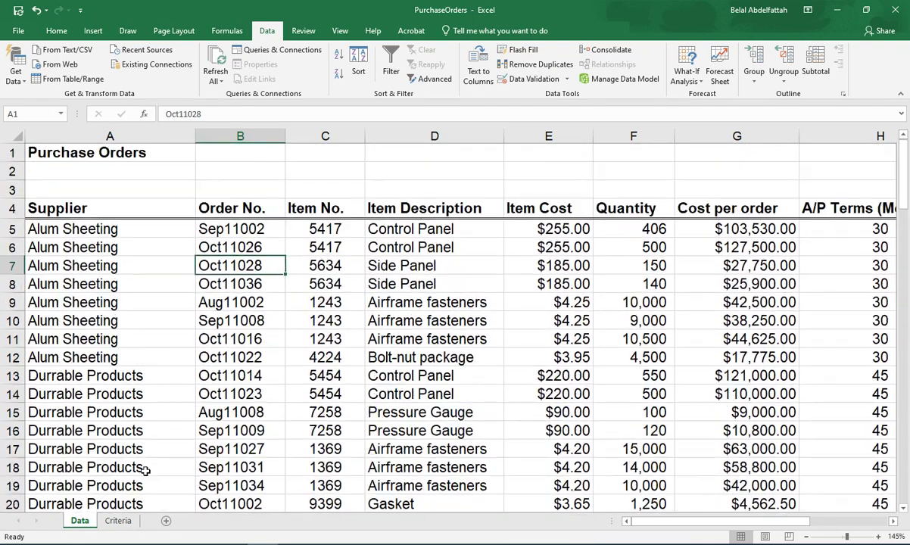
Copy the criteria block A3:J5, with its headers and both supplier rows, from the Criteria sheet.
click(117, 522)
click(79, 522)
click(121, 522)
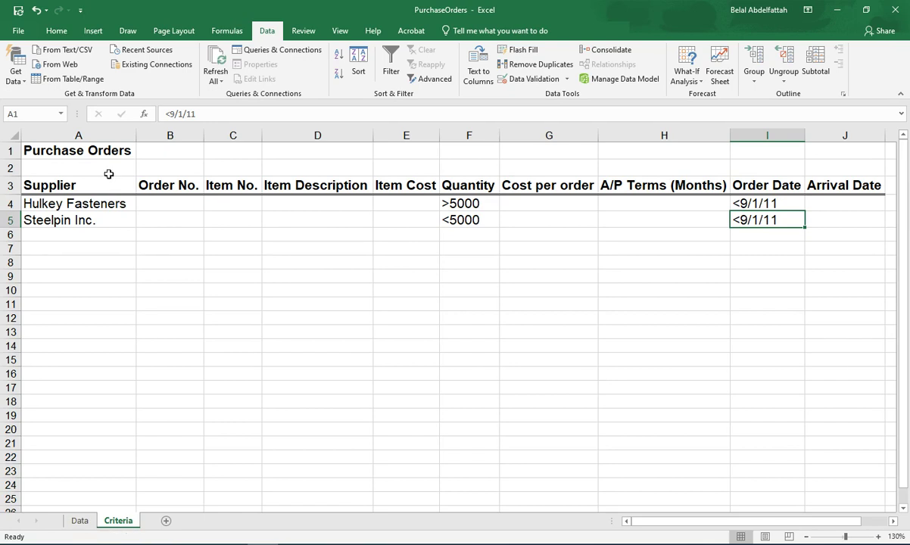
drag(75, 143, 75, 186)
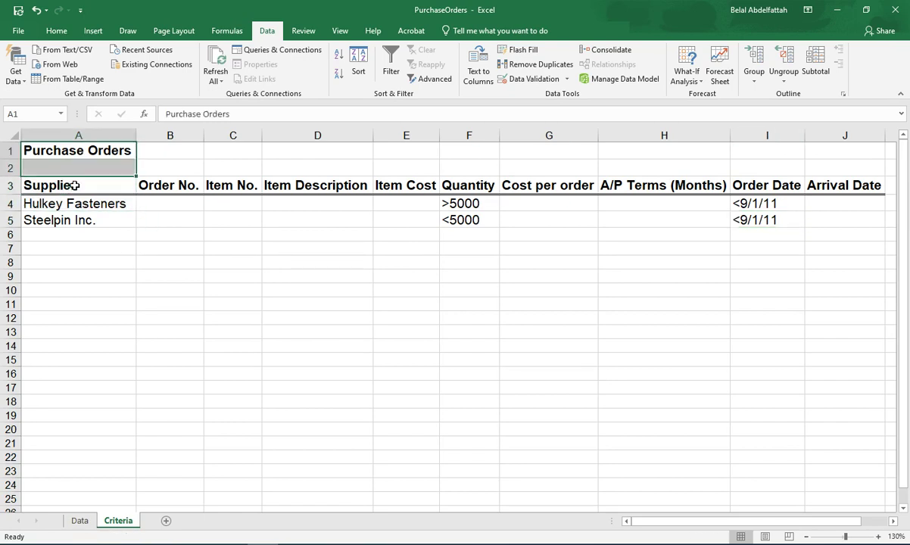
key(shift+space)
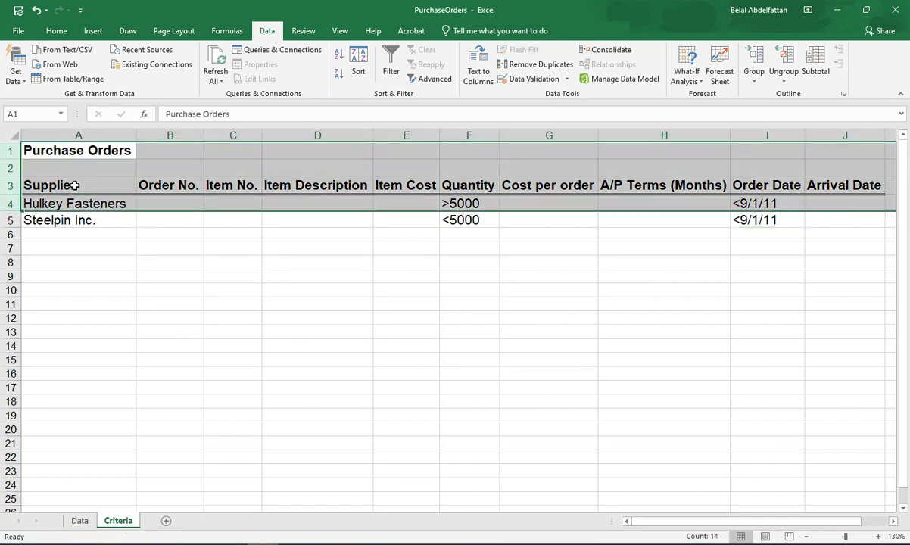
key(Down)
key(Down)
key(Down)
key(Down)
key(Up)
key(Up)
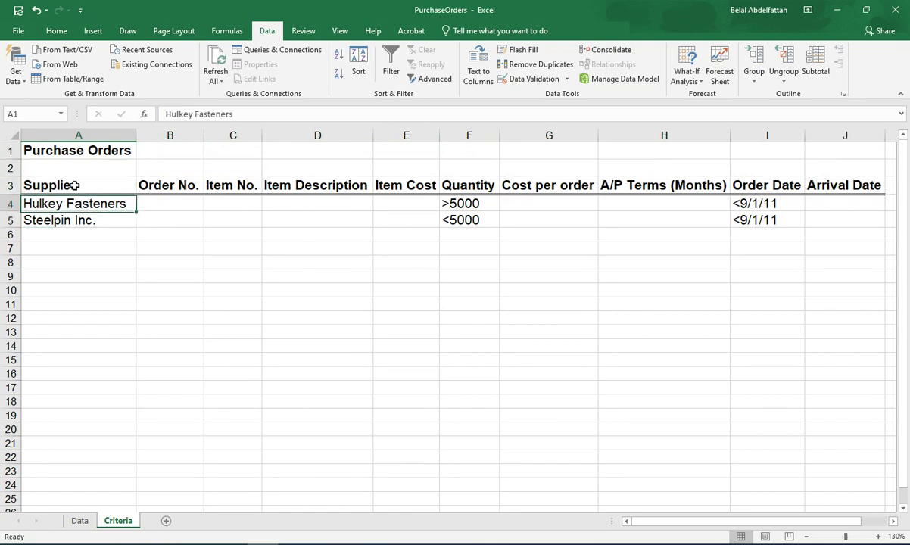
key(shift+Down)
key(shift+Down)
key(ctrl+shift+Right)
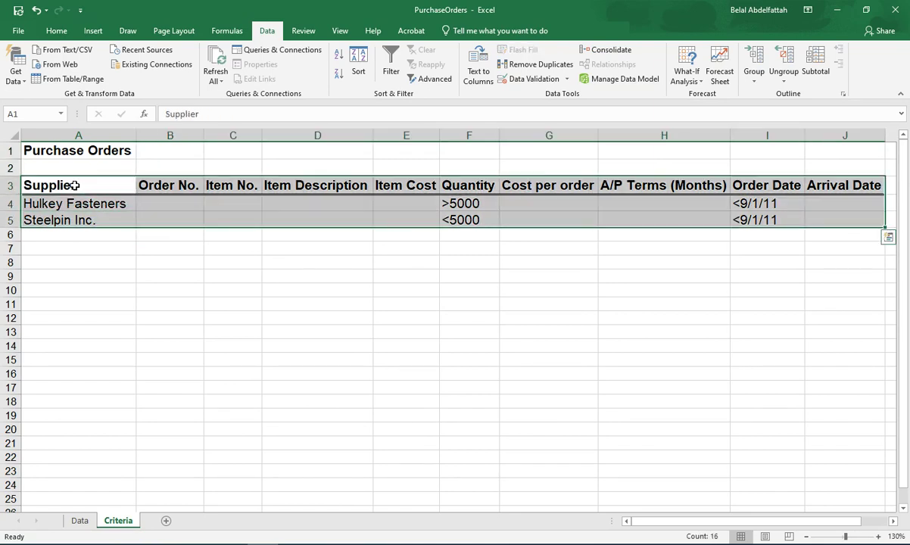
key(ctrl+c)
Paste the copied criteria block below the purchase order list on the Data sheet, starting at cell A103.
click(80, 521)
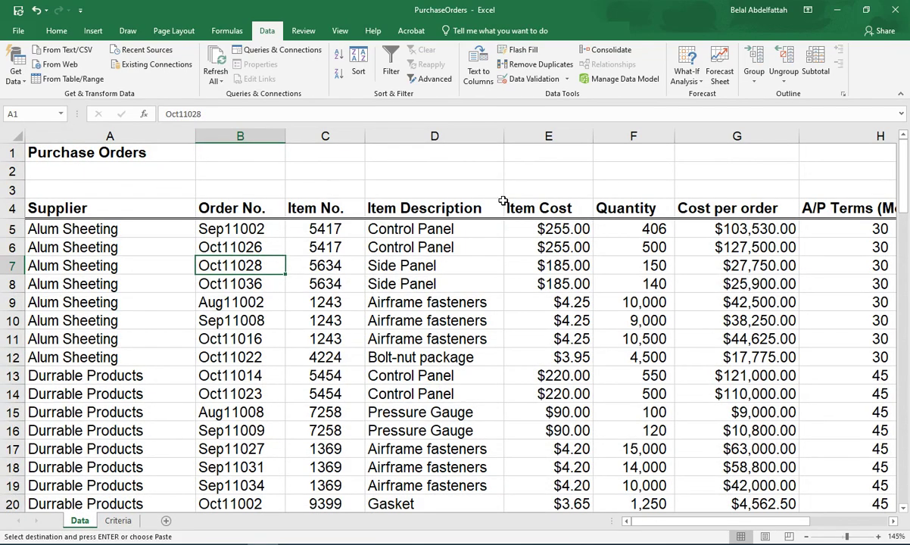
scroll(502, 201, down, 10)
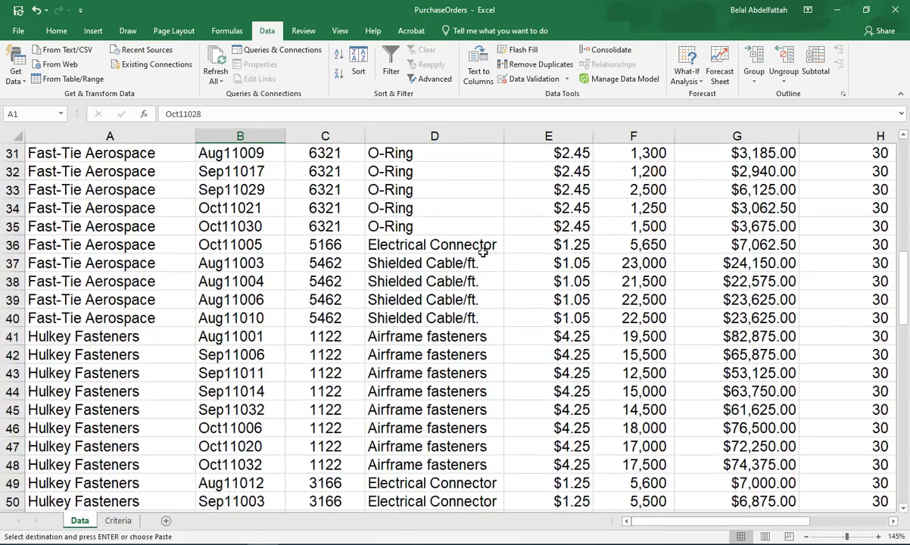
scroll(482, 252, up, 10)
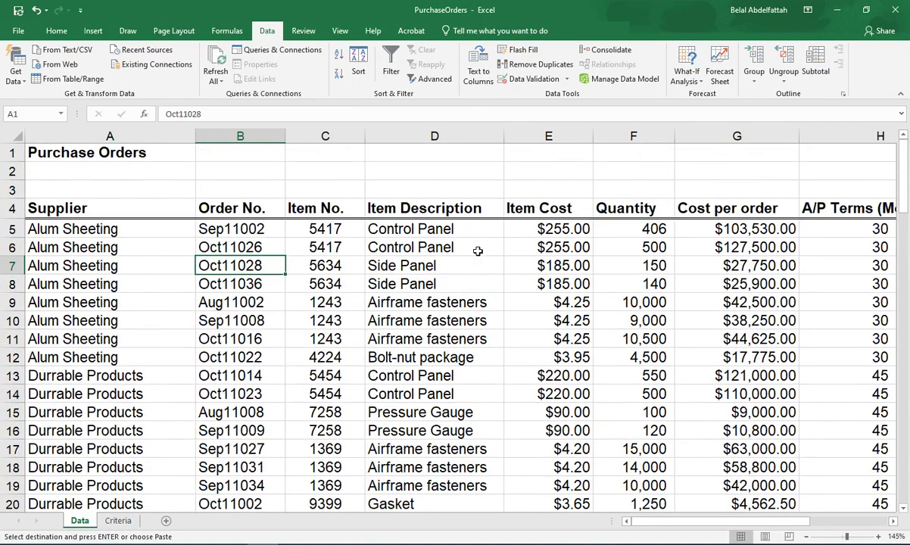
scroll(477, 251, down, 20)
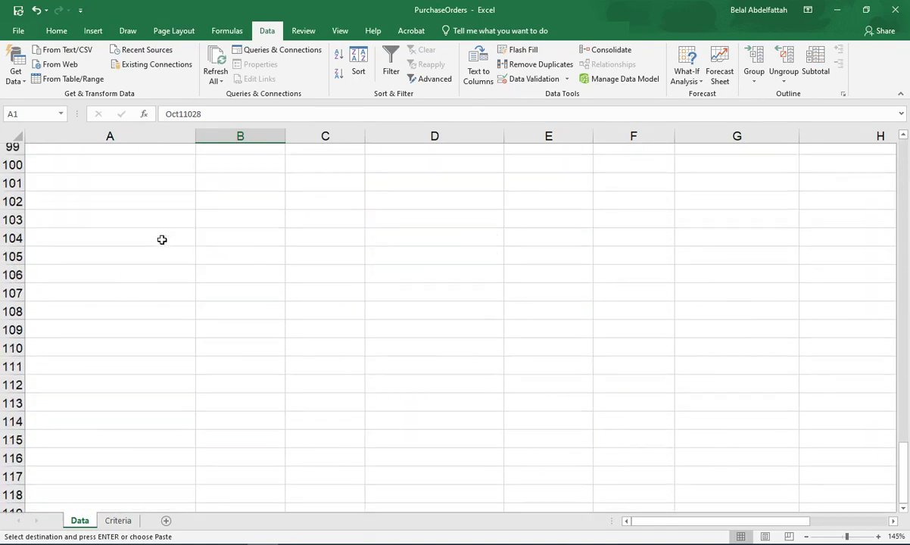
scroll(144, 288, up, 4)
scroll(91, 327, down, 1)
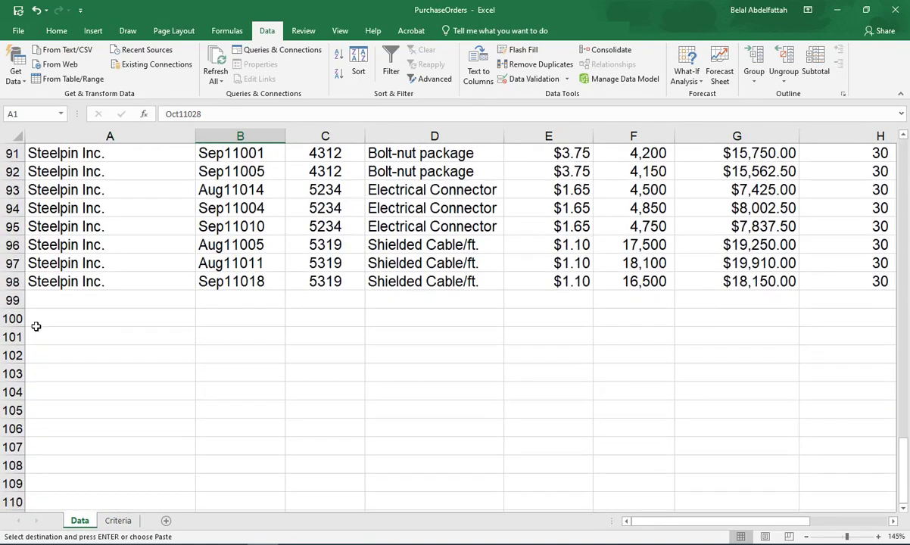
click(56, 373)
key(ctrl+v)
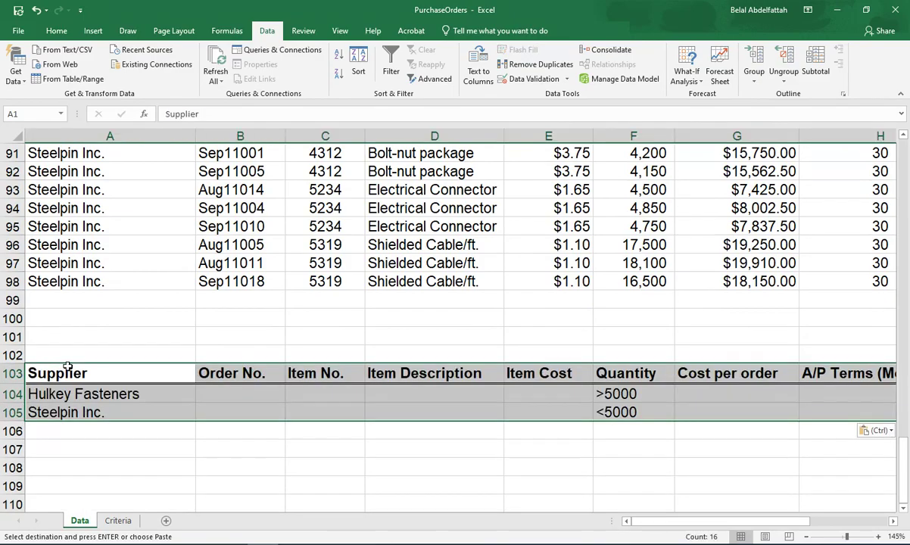
Start an in-place Advanced Filter on the purchase order list, using A4:J98 as the list range.
scroll(195, 378, up, 8)
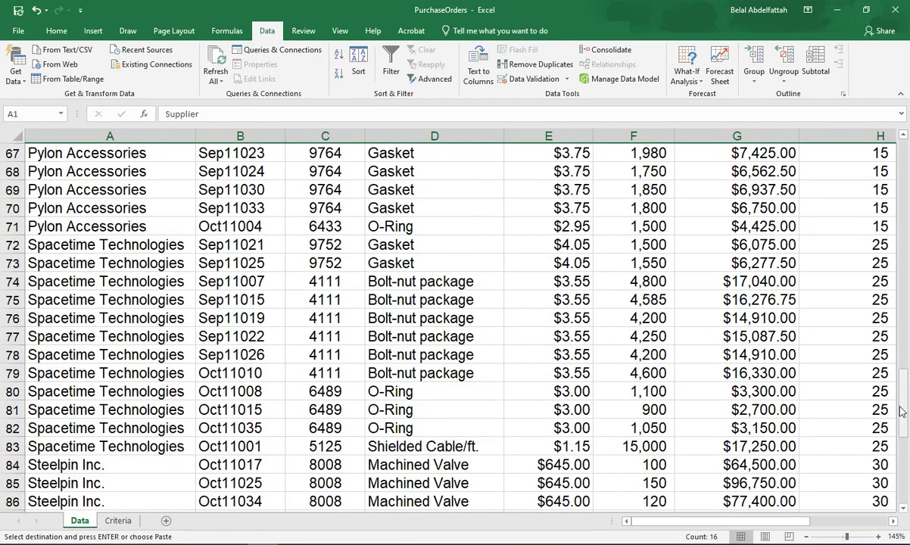
drag(904, 409, 905, 144)
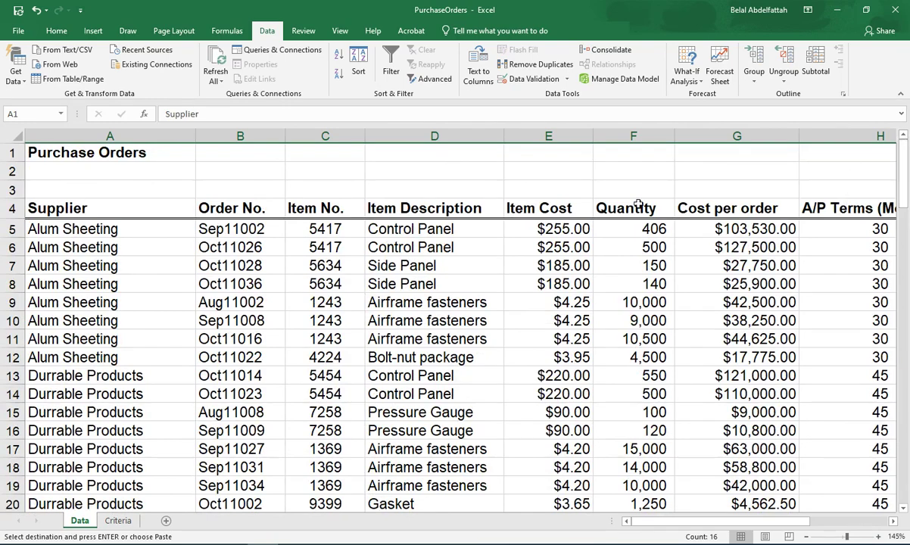
click(227, 209)
click(109, 265)
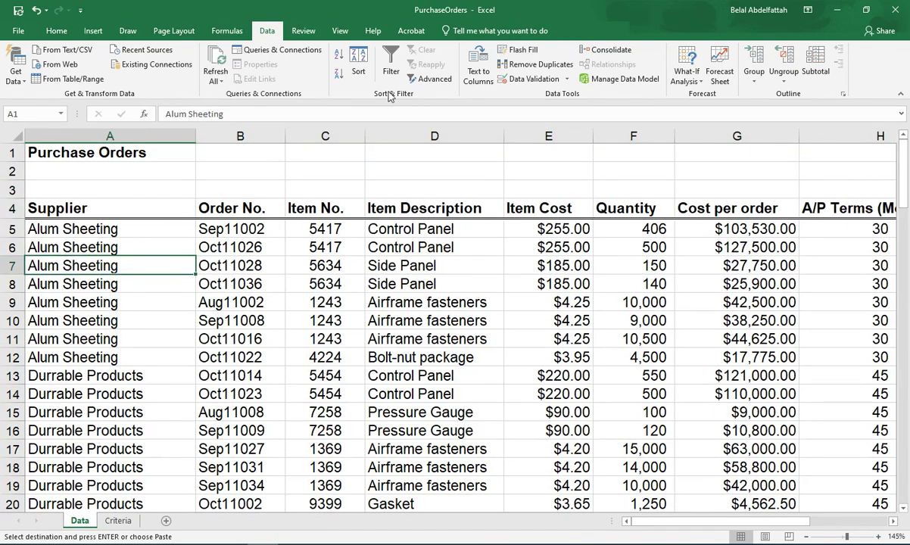
click(429, 78)
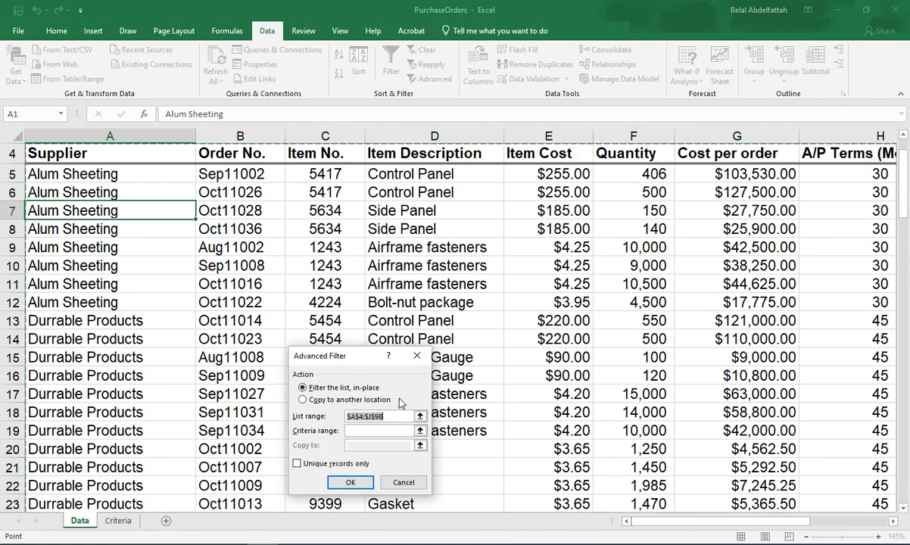
Set the criteria range to the block A103:J105 below the list and apply the Advanced Filter.
drag(906, 206, 905, 249)
click(361, 430)
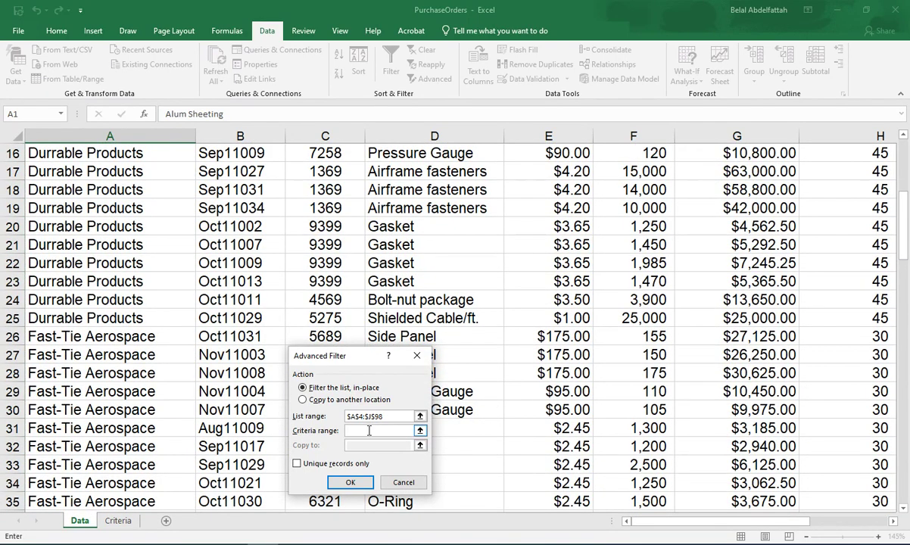
drag(903, 227, 905, 472)
scroll(619, 254, down, 3)
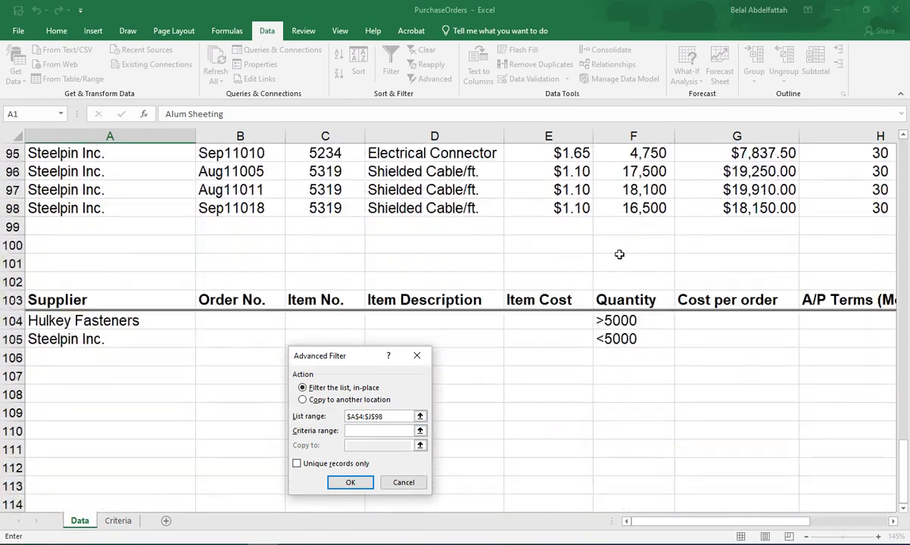
drag(44, 298, 61, 335)
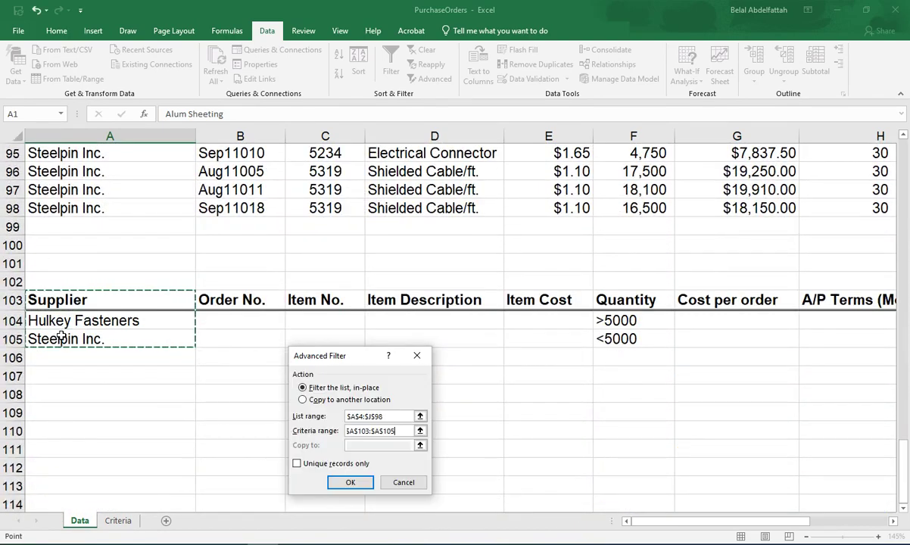
key(ctrl+shift+Right)
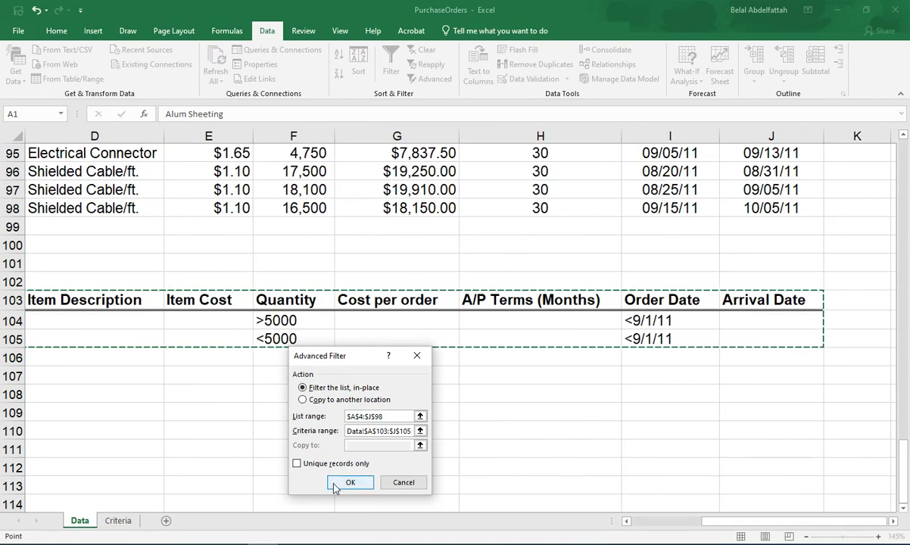
click(349, 489)
Select the filtered records with their headers, from Item Description to Arrival Date, and review them against the criteria below the list.
scroll(454, 326, up, 3)
click(197, 238)
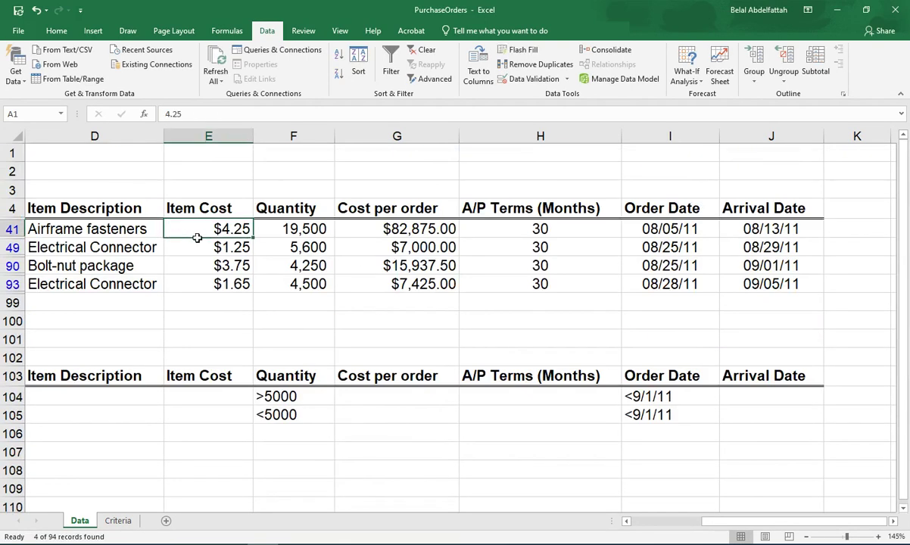
drag(44, 206, 779, 283)
click(174, 261)
mouse_move(75, 203)
mouse_down()
mouse_move(641, 285)
mouse_move(749, 285)
mouse_up()
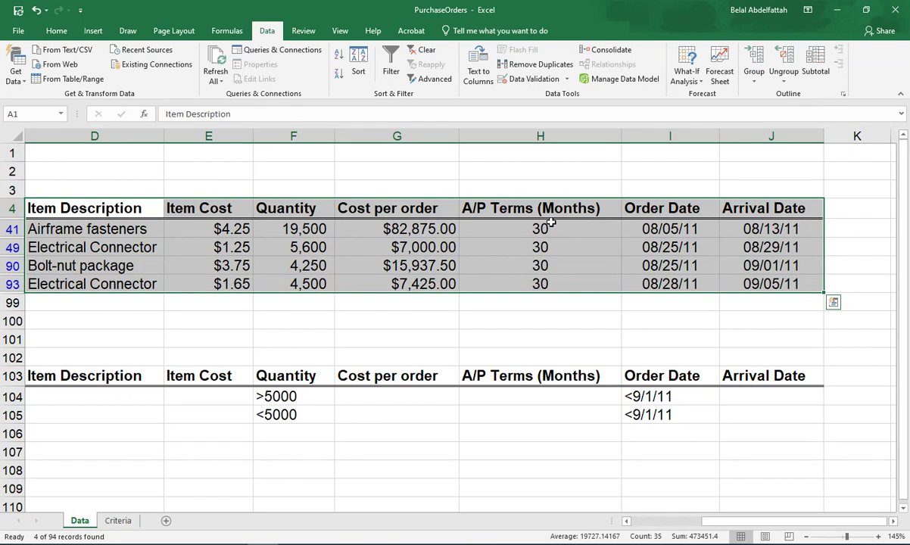